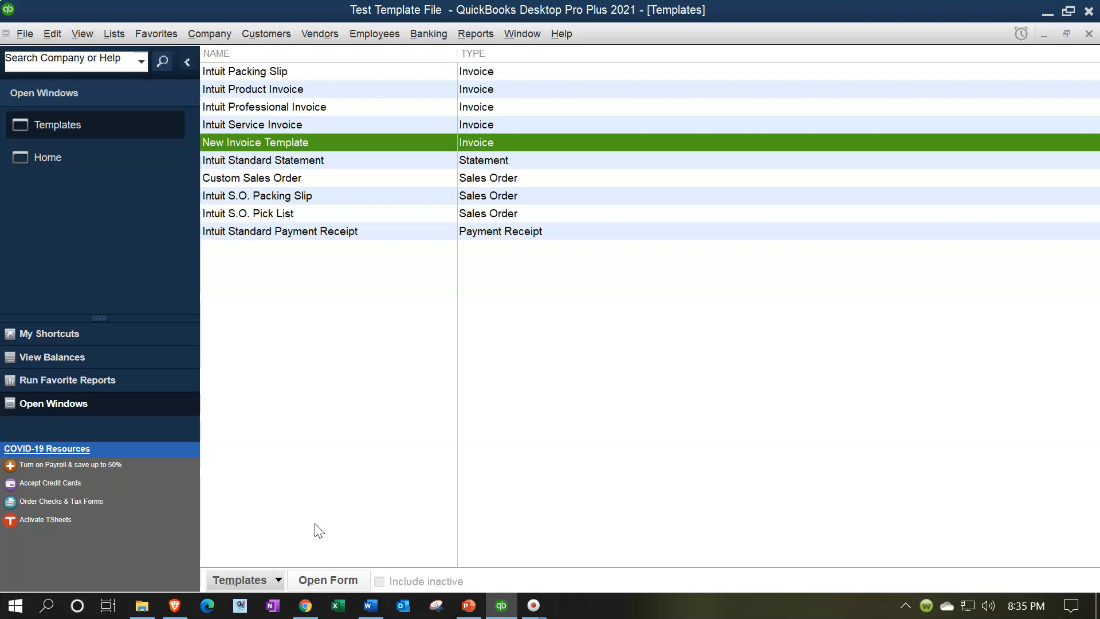
Step: Create a new template of the Invoice type and move its customization window clear of the side panel
{"action": "left_click", "coordinate": [302, 525]}
{"action": "left_click", "coordinate": [274, 585]}
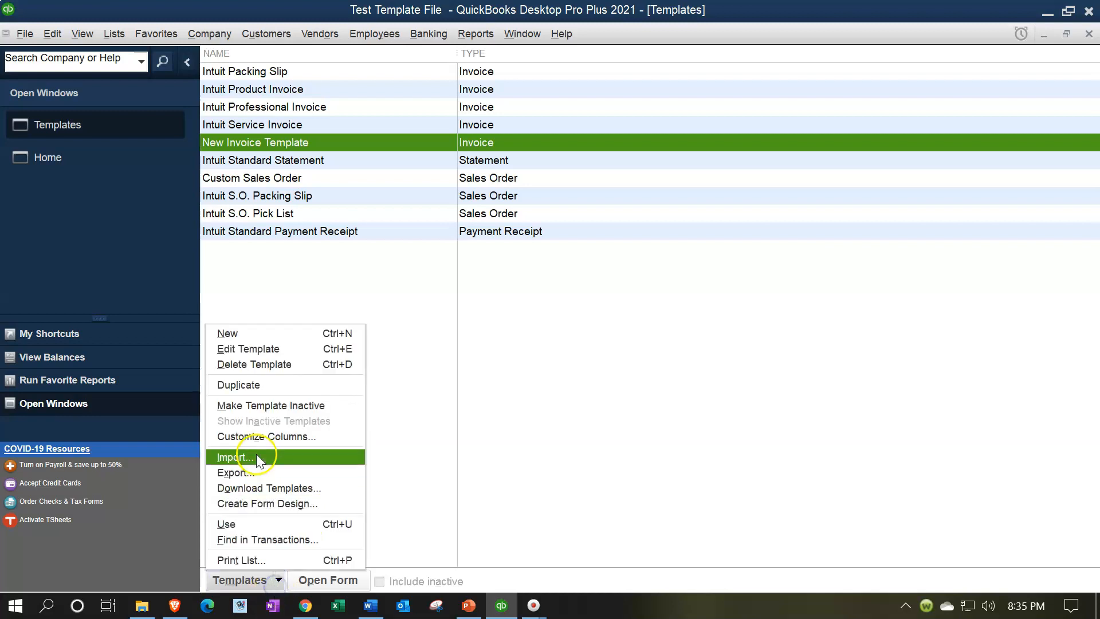
{"action": "left_click", "coordinate": [245, 334]}
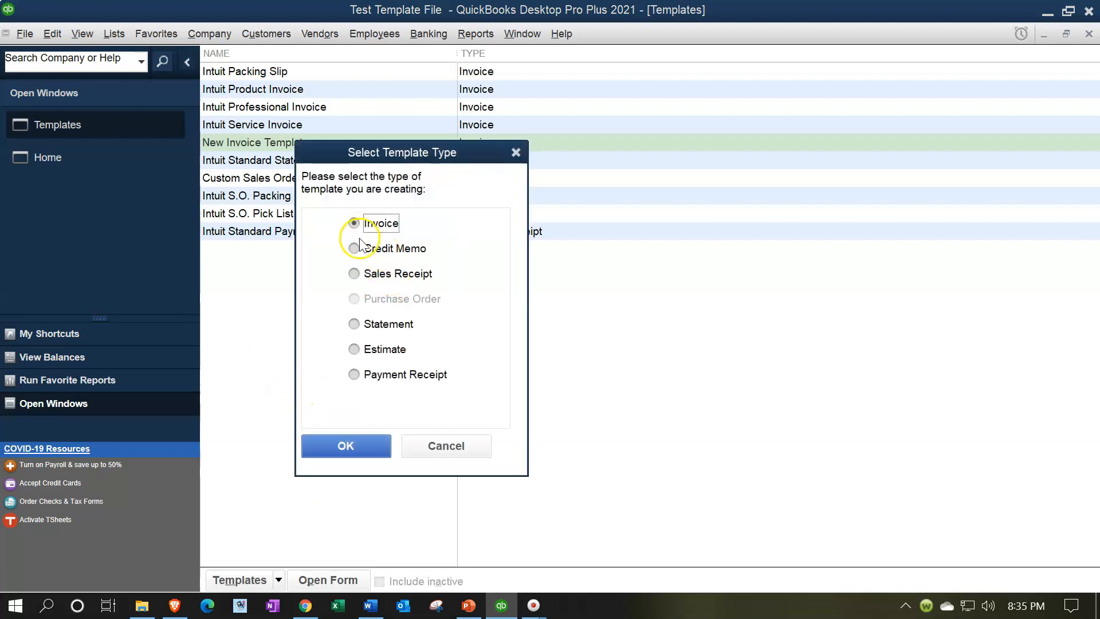
{"action": "left_click", "coordinate": [371, 442]}
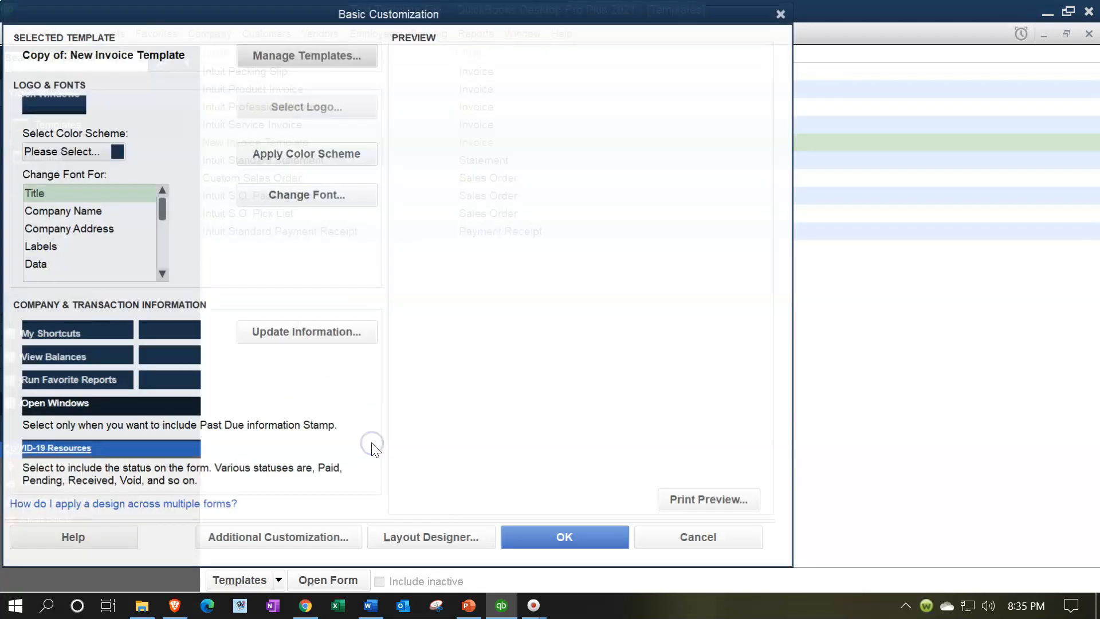
{"action": "left_click_drag", "start_coordinate": [317, 13], "coordinate": [521, 34]}
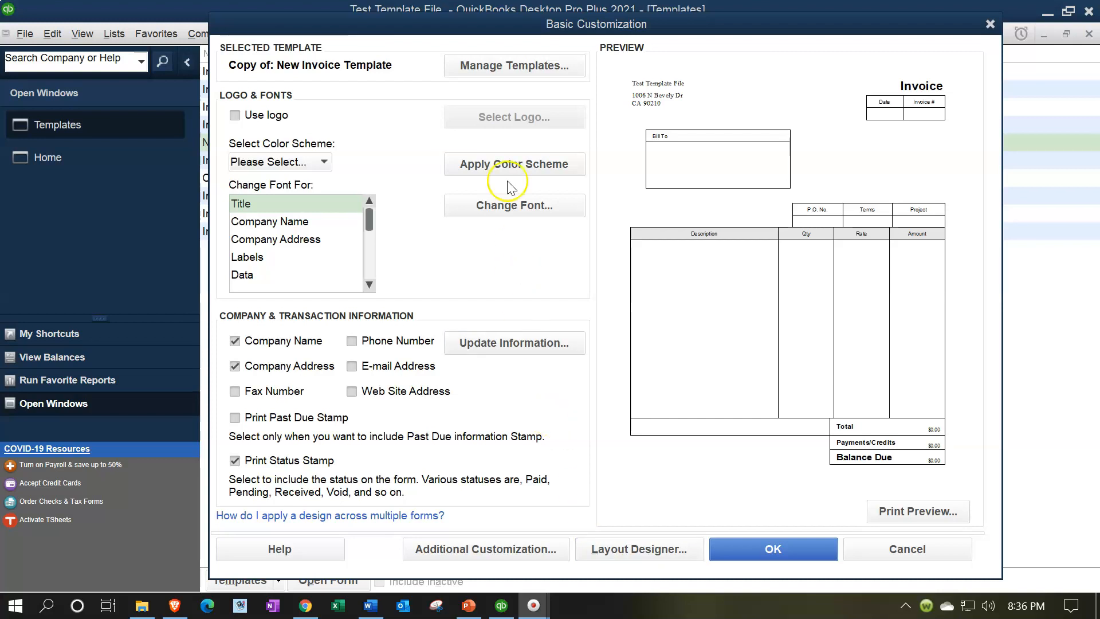
Step: Rename the copied invoice template to "Invoice 1" and confirm the name
{"action": "left_click", "coordinate": [481, 66]}
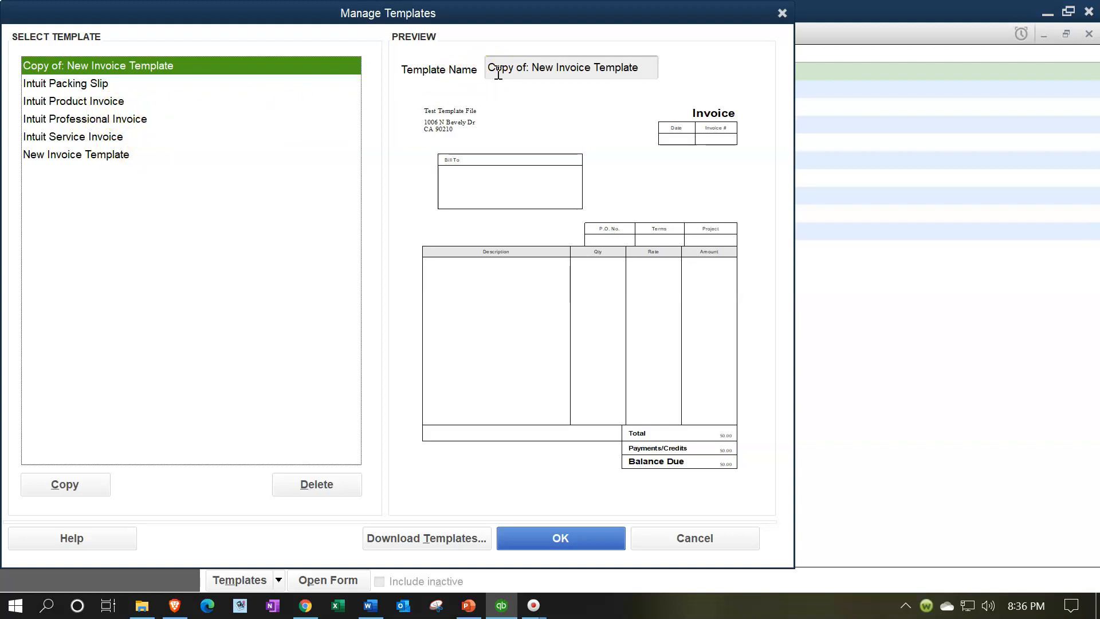
{"action": "left_click_drag", "start_coordinate": [641, 67], "coordinate": [481, 59]}
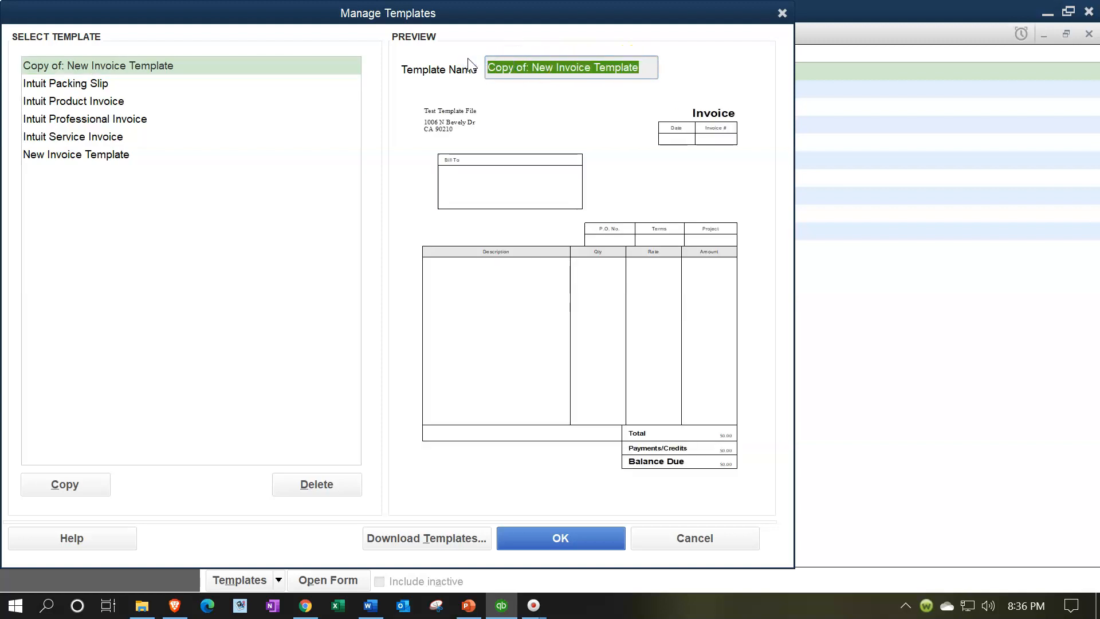
{"action": "type", "text": "Invoice"}
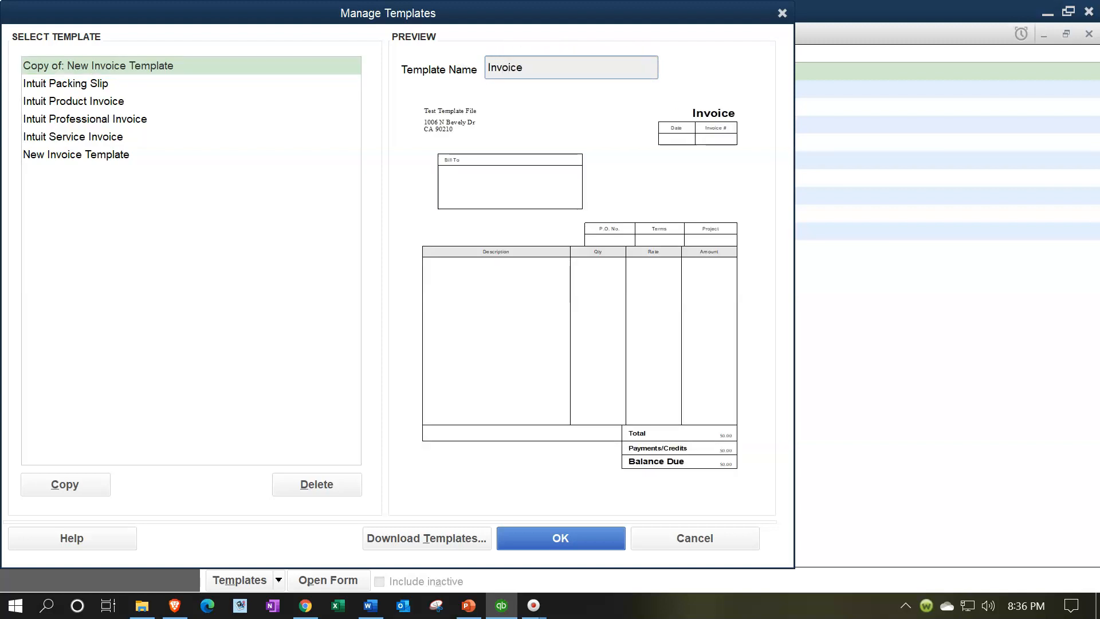
{"action": "type", "text": " 1"}
{"action": "left_click", "coordinate": [551, 537]}
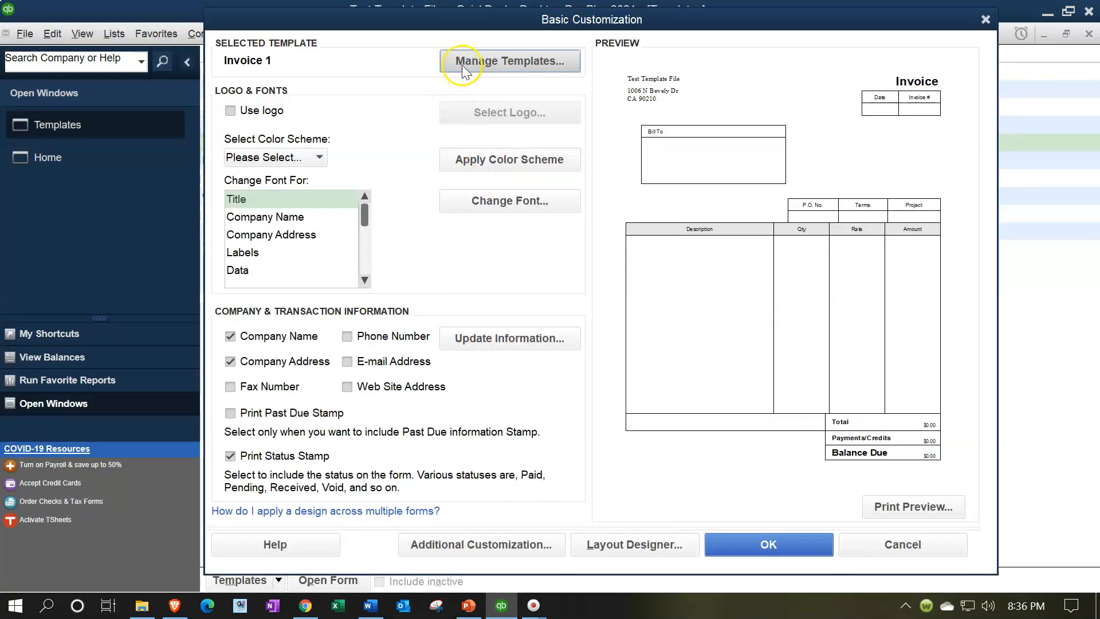
Step: Check the Invoice 1 entry among the managed templates and view the invoice's full-page print preview
{"action": "left_click", "coordinate": [463, 68]}
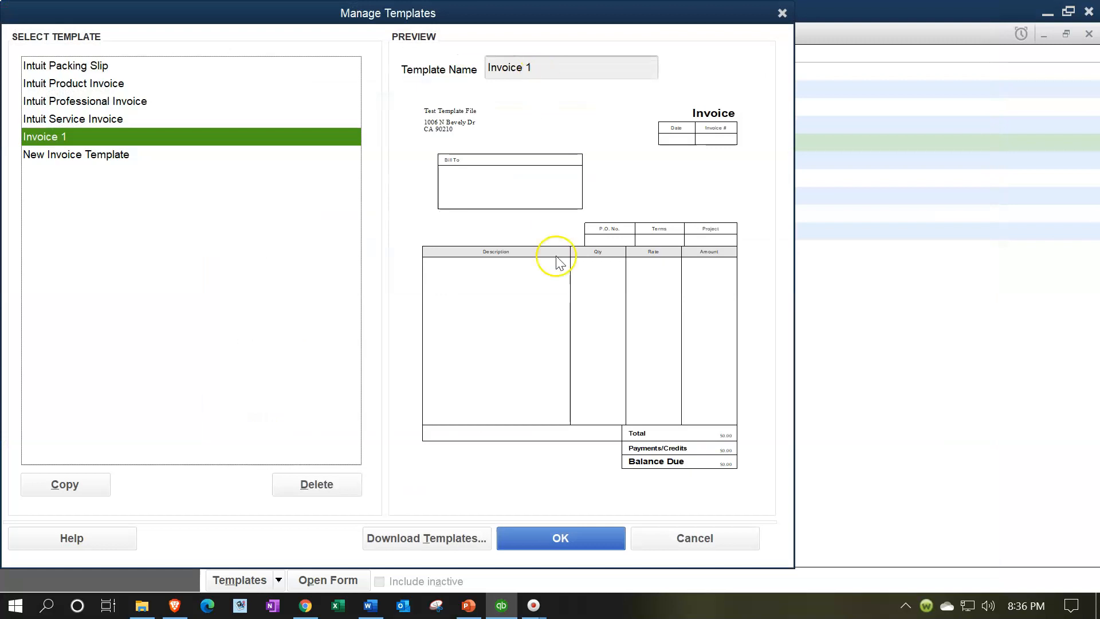
{"action": "left_click", "coordinate": [575, 538]}
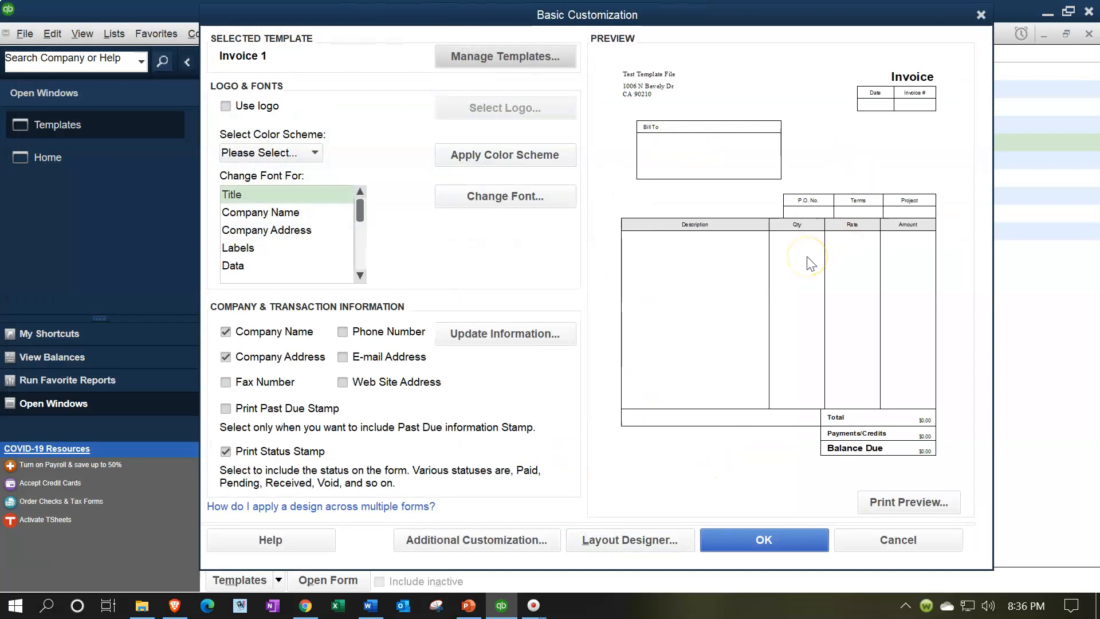
{"action": "left_click", "coordinate": [909, 503]}
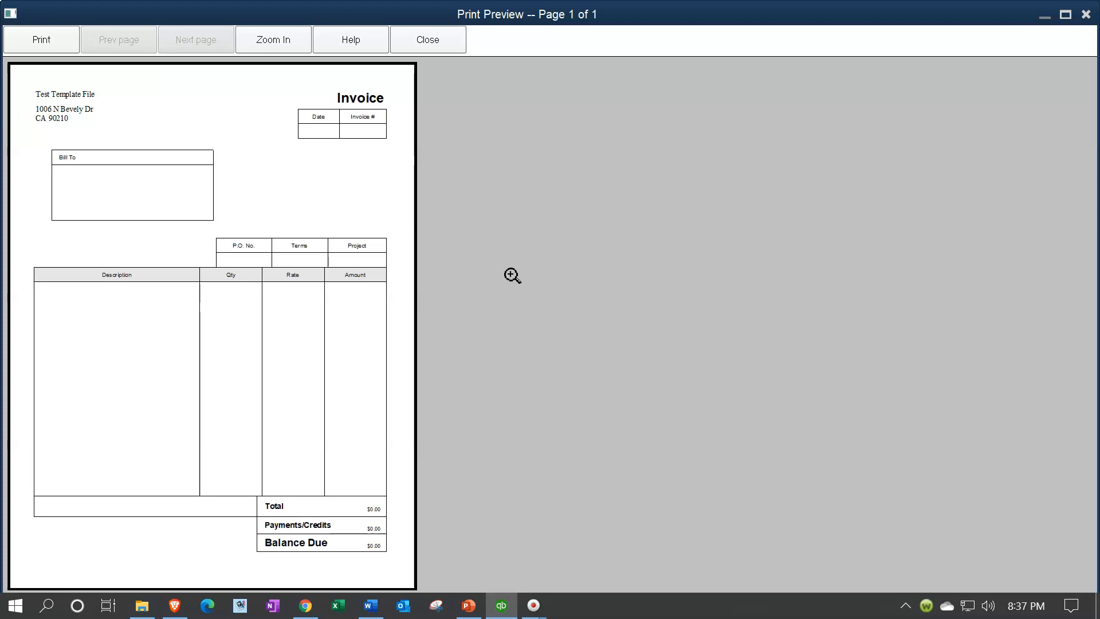
{"action": "left_click", "coordinate": [445, 42]}
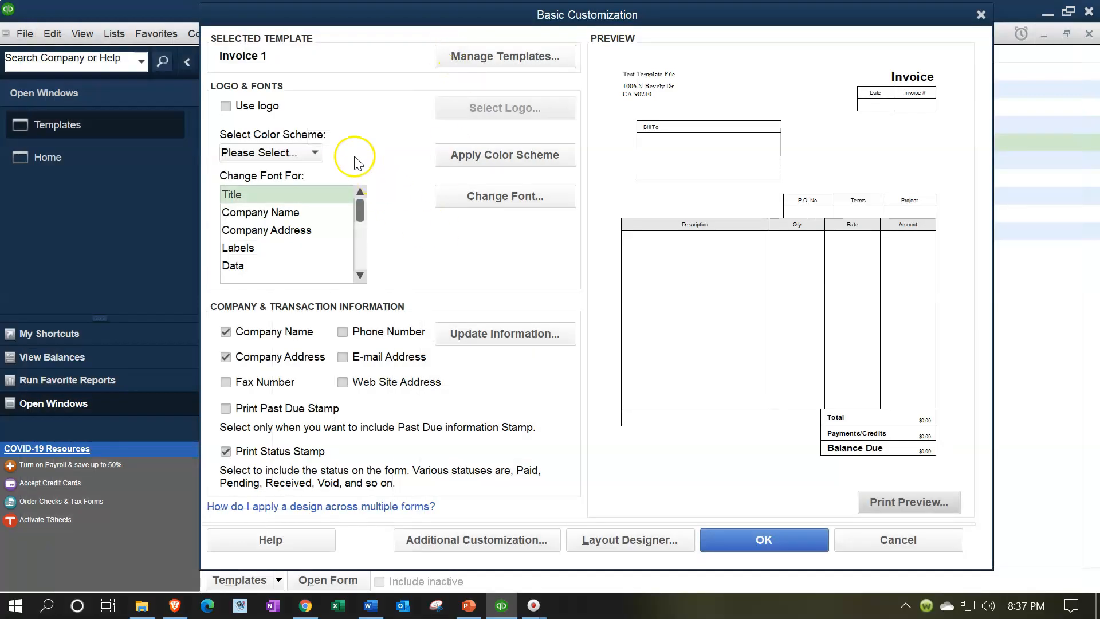
Step: Enable the logo on the invoice, using the image Cover Slides QB Online Bank Rec.jpg
{"action": "left_click", "coordinate": [228, 105]}
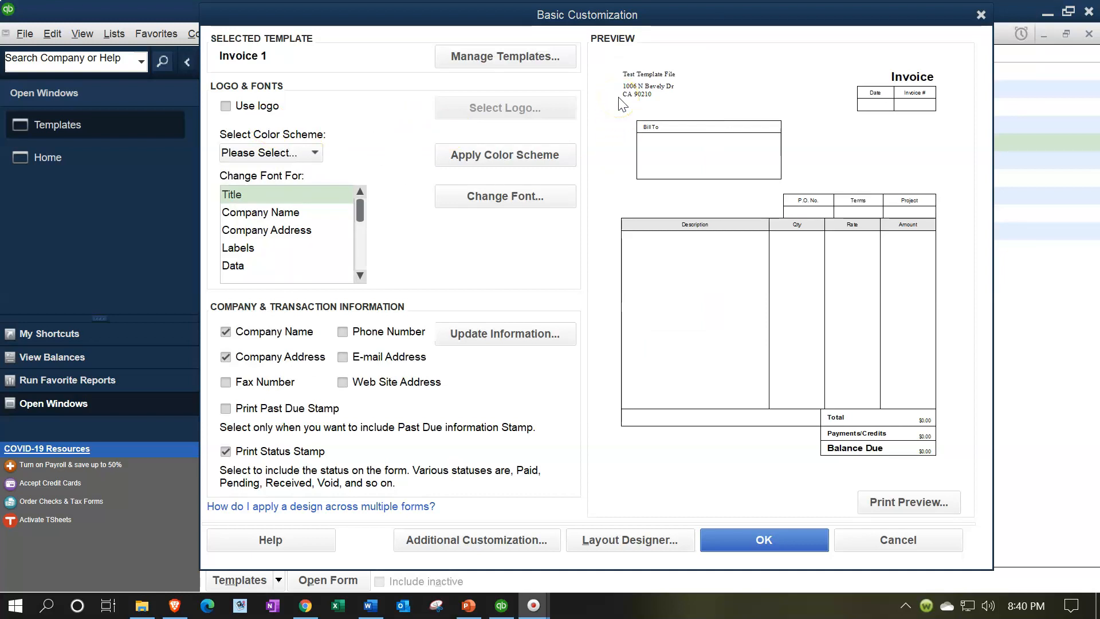
{"action": "left_click", "coordinate": [635, 102]}
{"action": "left_click", "coordinate": [226, 106]}
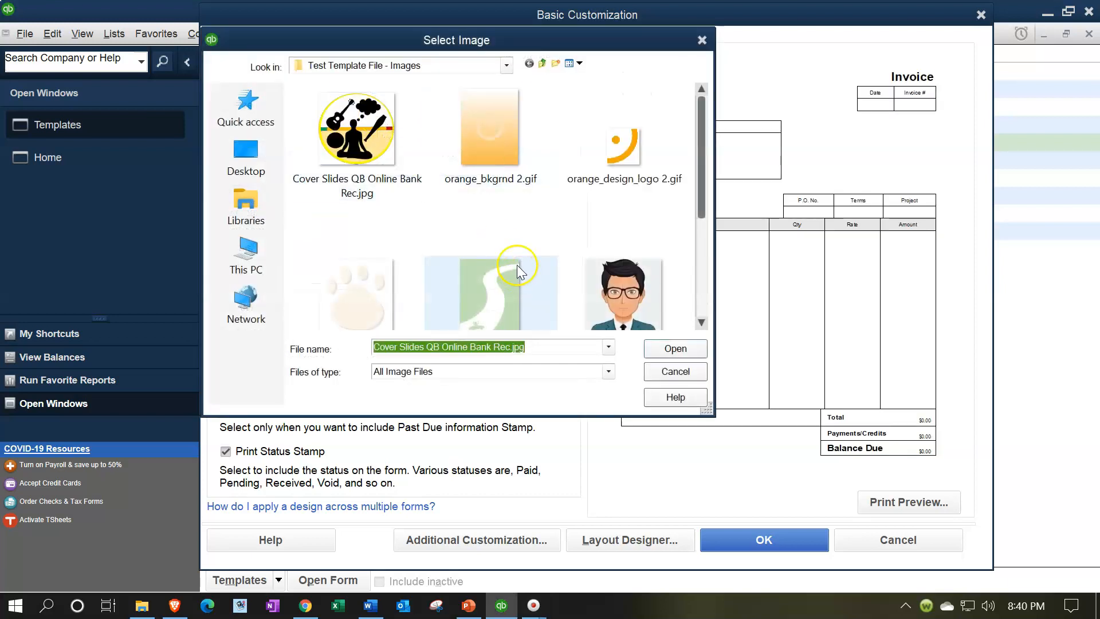
{"action": "double_click", "coordinate": [362, 135]}
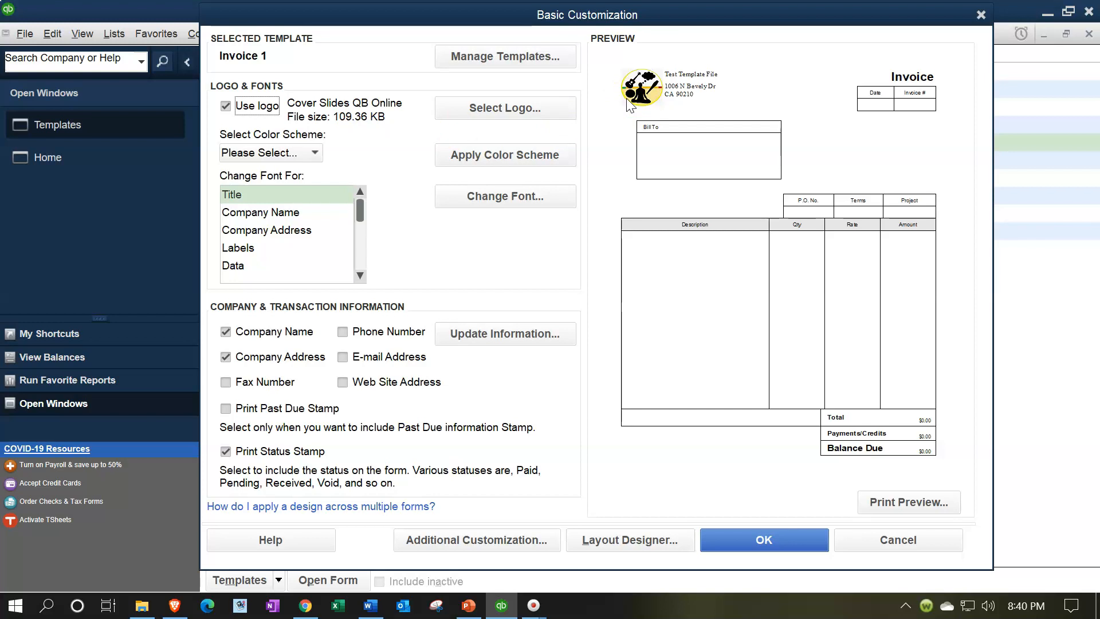
Step: Check the logo's placement beside the company details in the print preview, then return to the customization window
{"action": "left_click", "coordinate": [929, 516]}
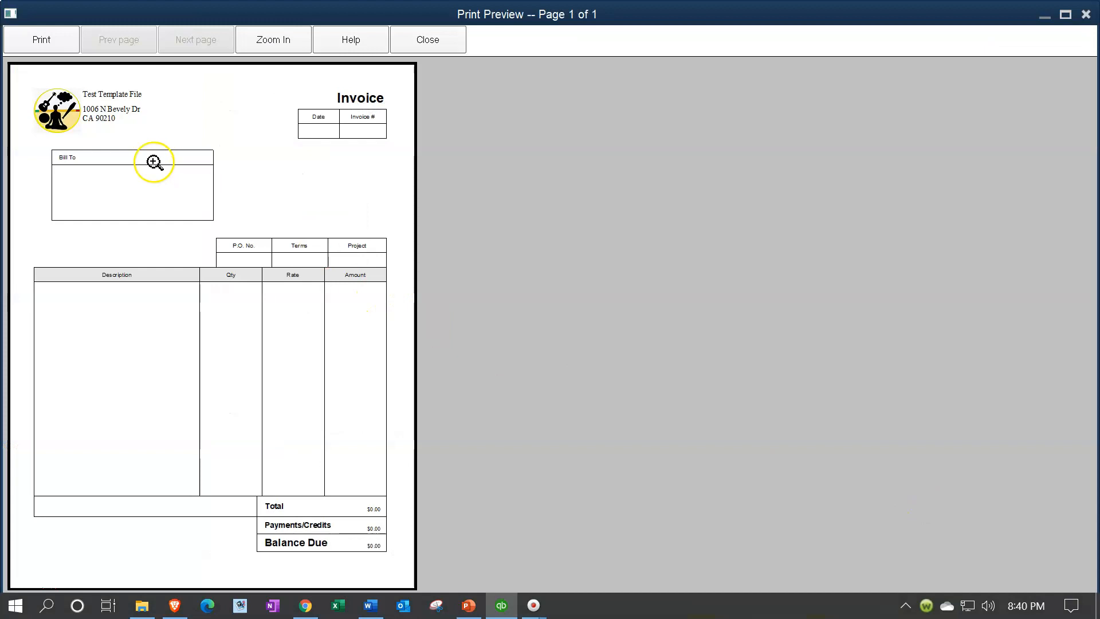
{"action": "left_click", "coordinate": [157, 111]}
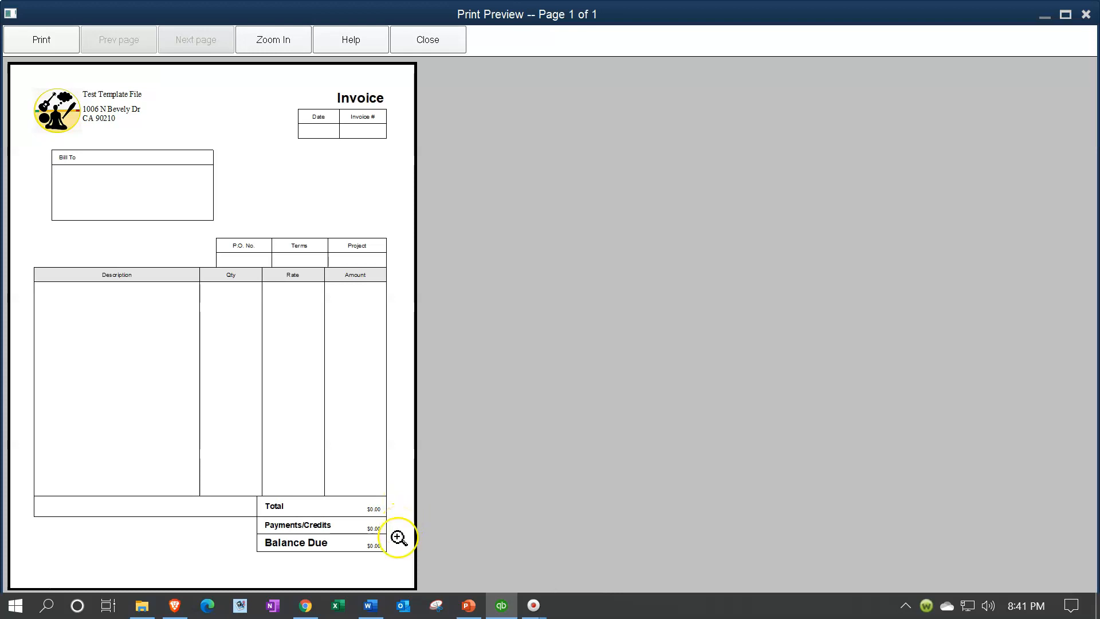
{"action": "left_click", "coordinate": [448, 46]}
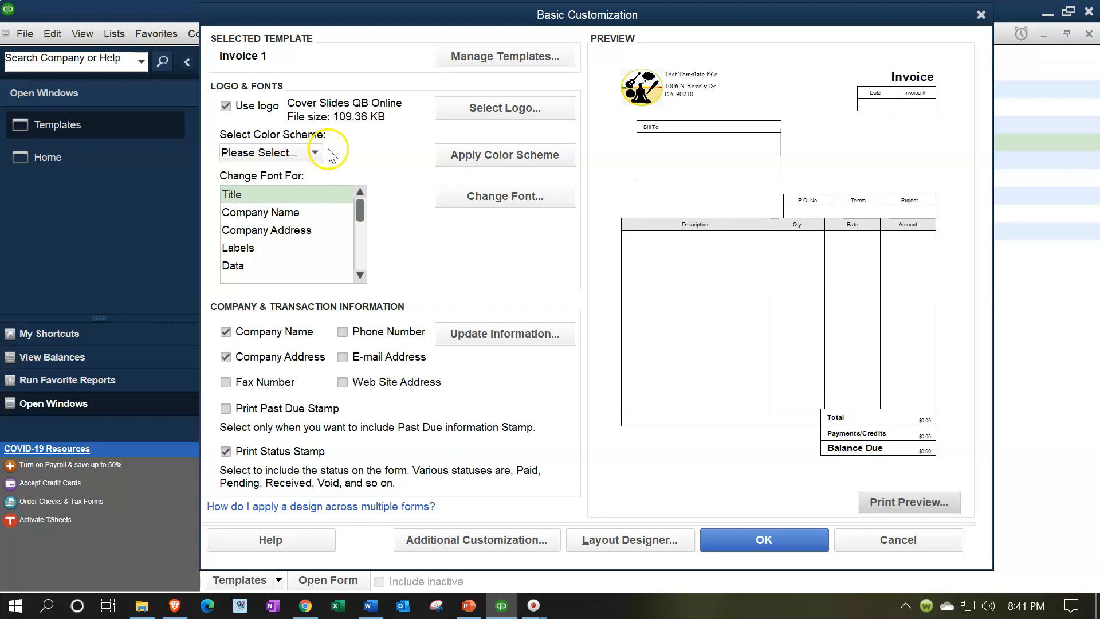
{"action": "left_click", "coordinate": [292, 213]}
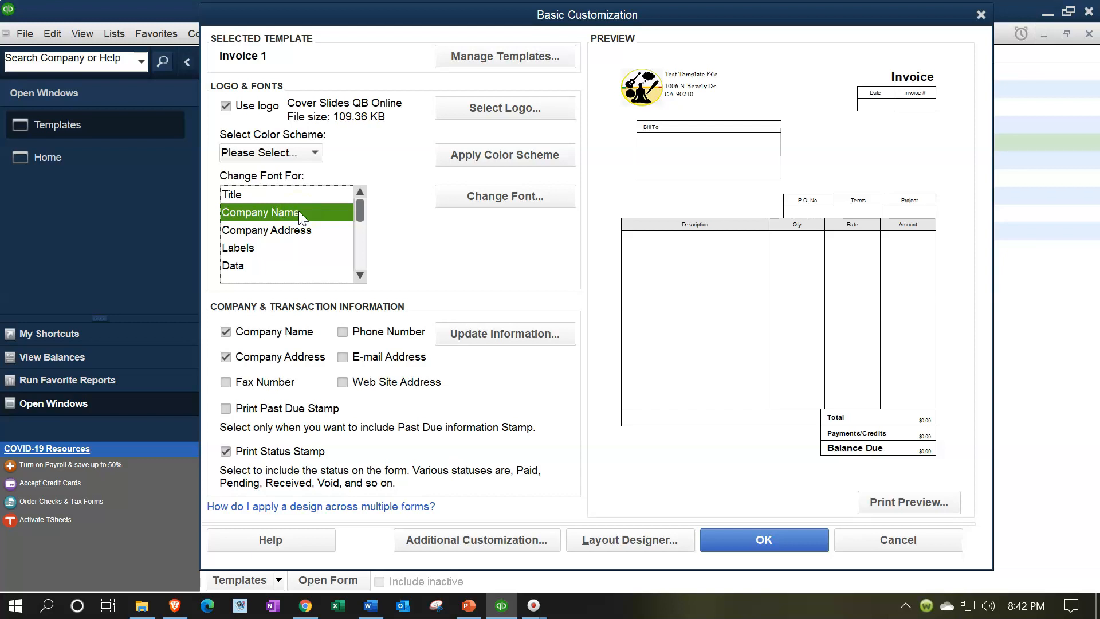
{"action": "left_click", "coordinate": [580, 548]}
{"action": "left_click", "coordinate": [316, 153]}
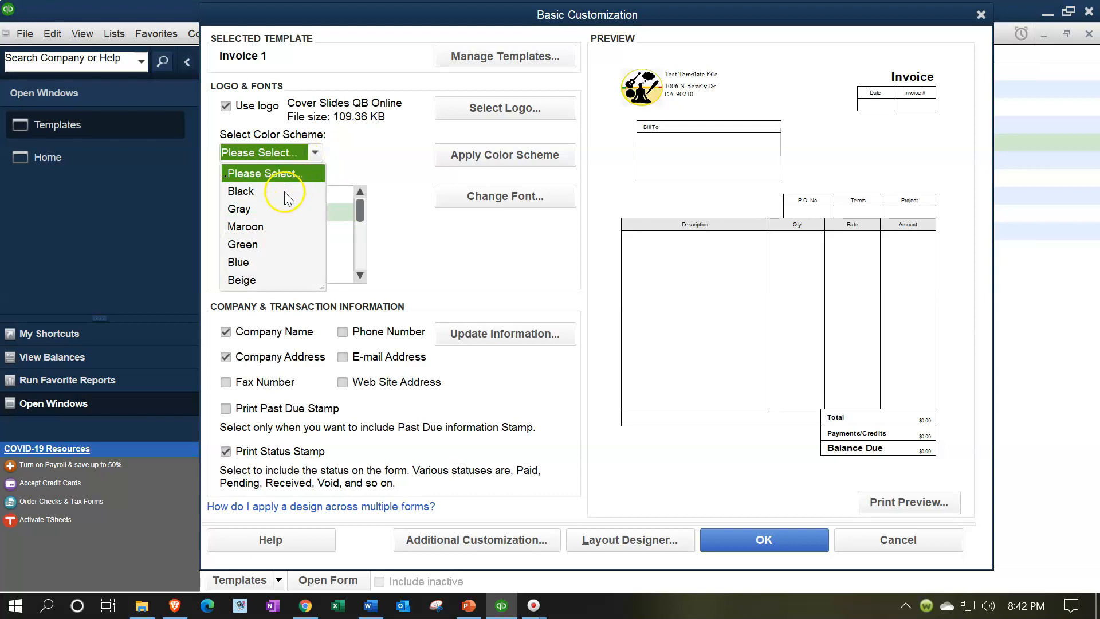
{"action": "left_click", "coordinate": [375, 135]}
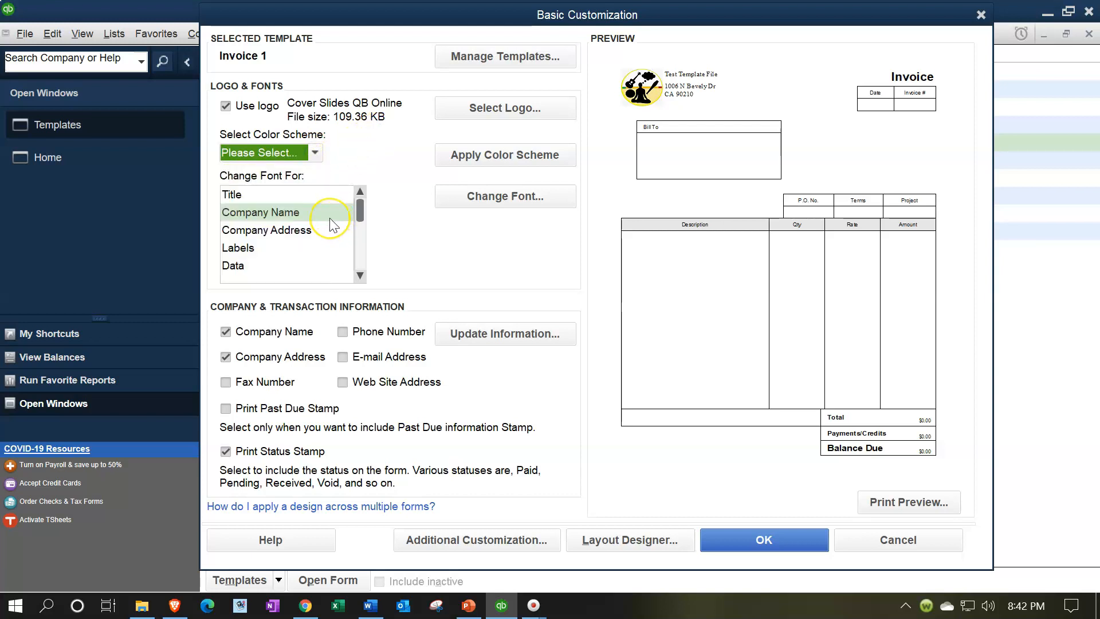
{"action": "left_click", "coordinate": [315, 154]}
{"action": "left_click", "coordinate": [302, 217]}
Step: Set the Company Name font to Trebuchet MS, Bold, size 18
{"action": "left_click", "coordinate": [266, 215]}
{"action": "left_click", "coordinate": [469, 204]}
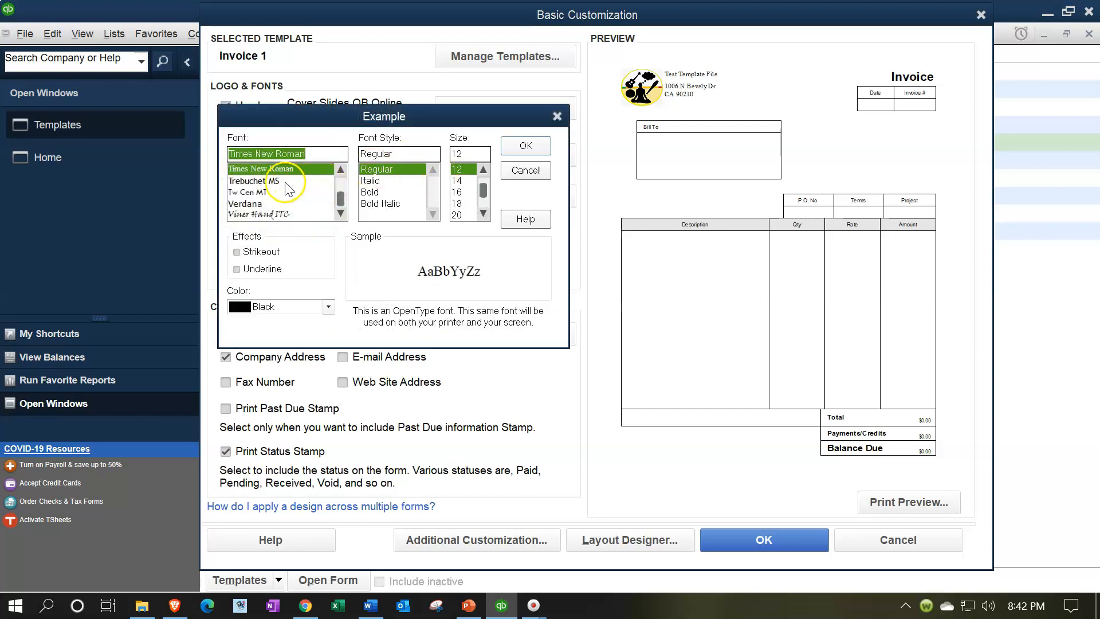
{"action": "left_click", "coordinate": [281, 180]}
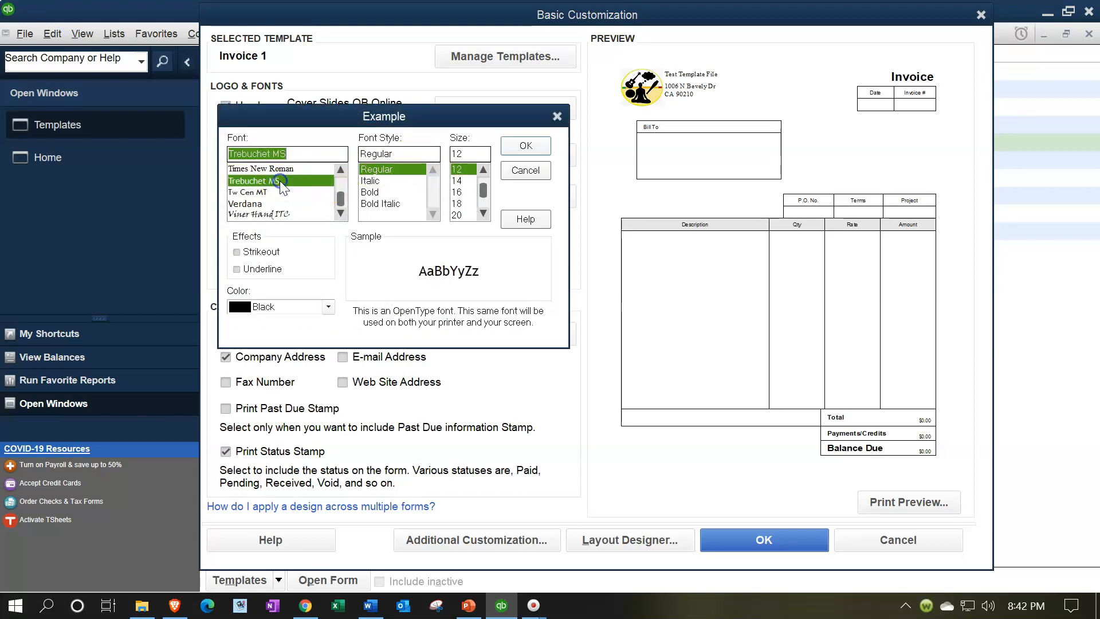
{"action": "left_click", "coordinate": [375, 182]}
{"action": "left_click", "coordinate": [373, 192]}
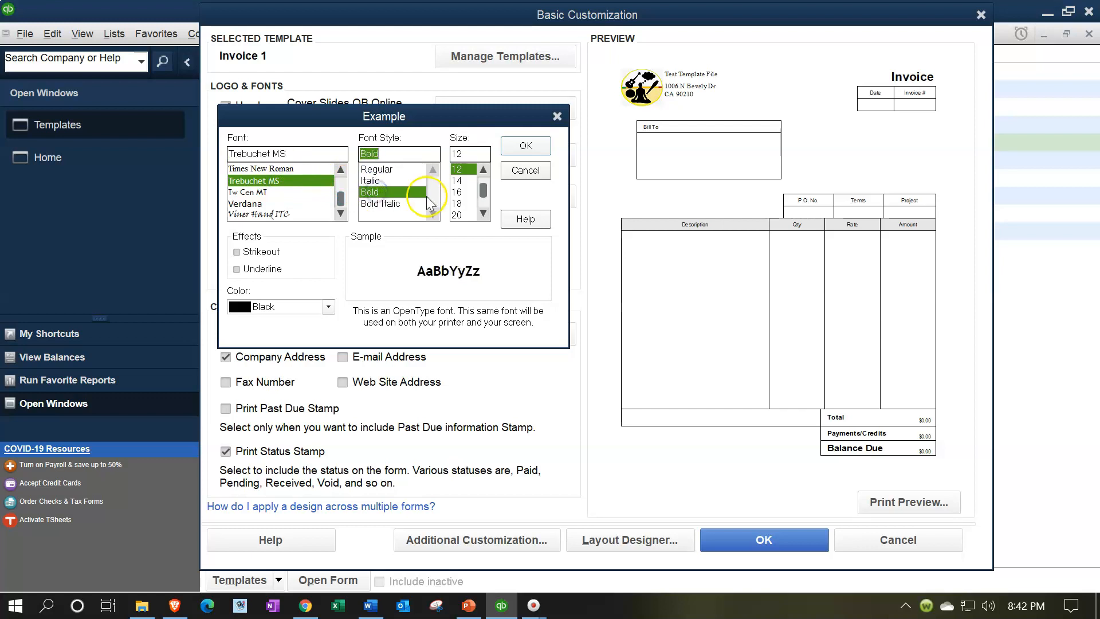
{"action": "left_click", "coordinate": [462, 204]}
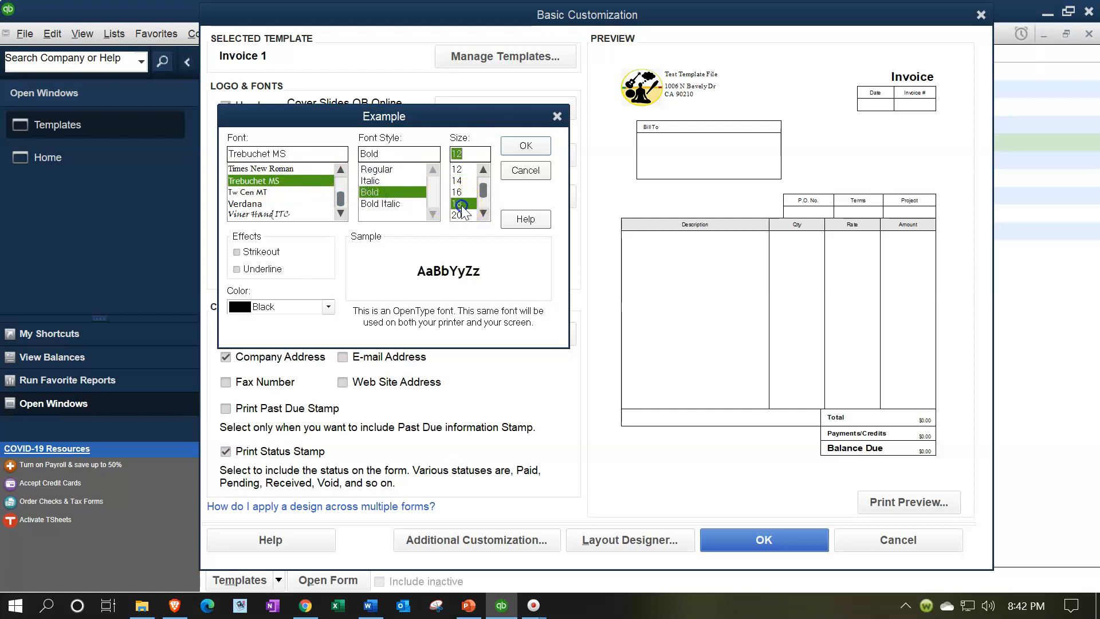
Step: Make the Company Name text red and underlined, and apply the font changes
{"action": "left_click", "coordinate": [329, 308]}
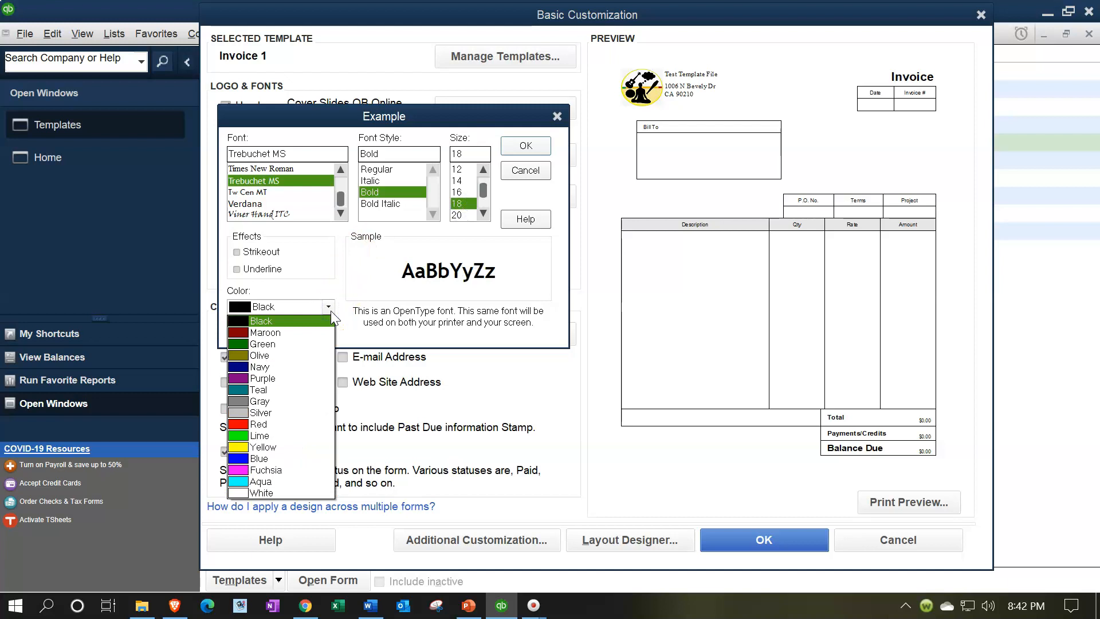
{"action": "left_click", "coordinate": [270, 424]}
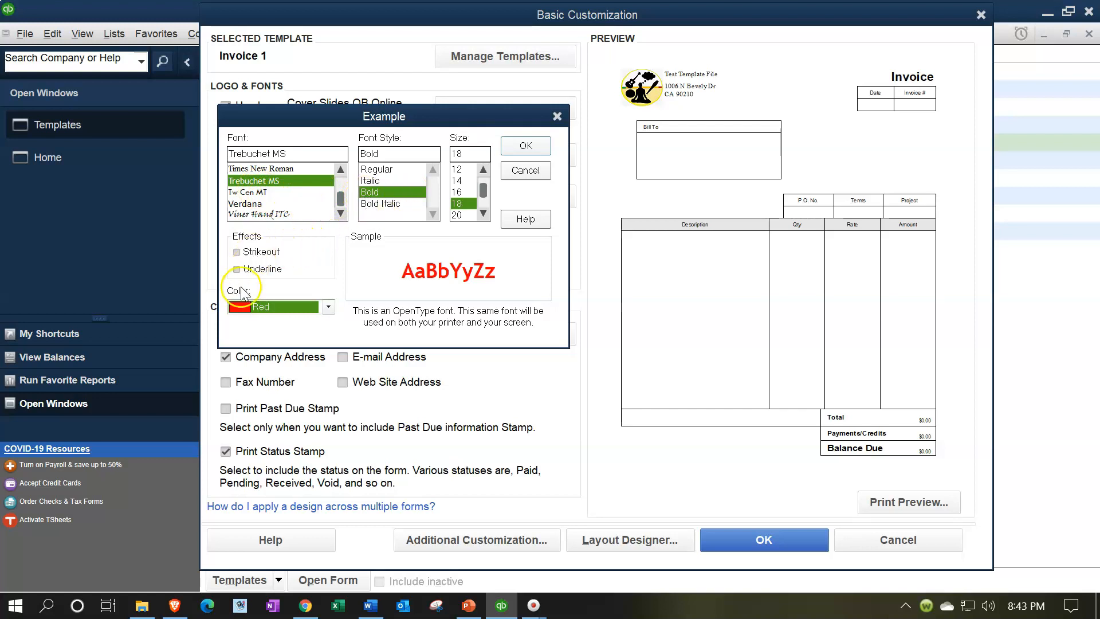
{"action": "left_click", "coordinate": [246, 270]}
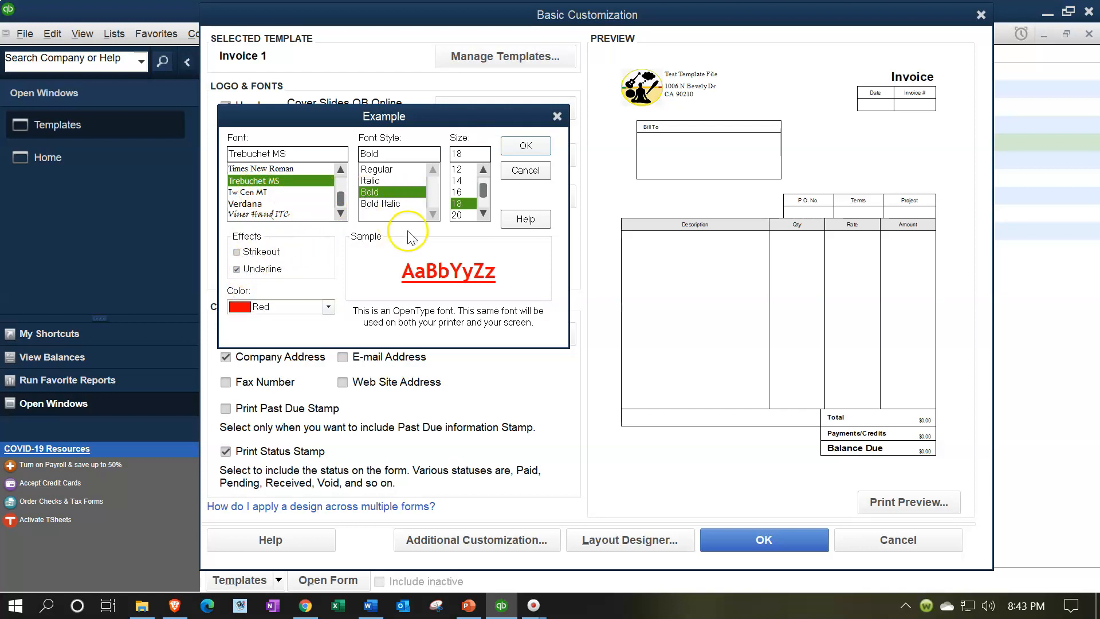
{"action": "left_click", "coordinate": [528, 148]}
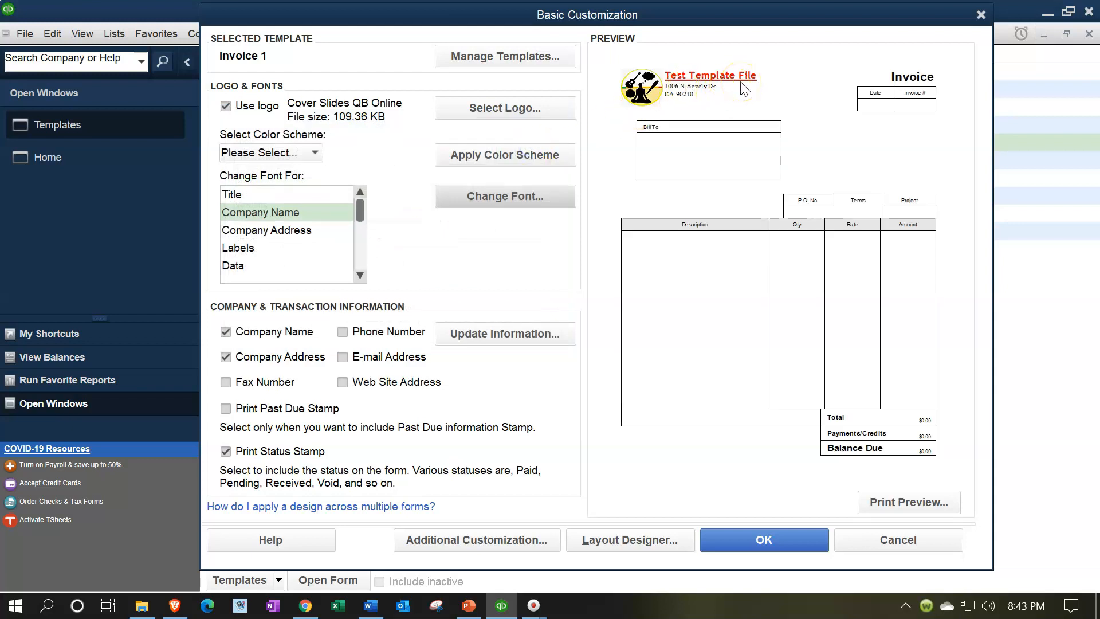
{"action": "left_click", "coordinate": [281, 232]}
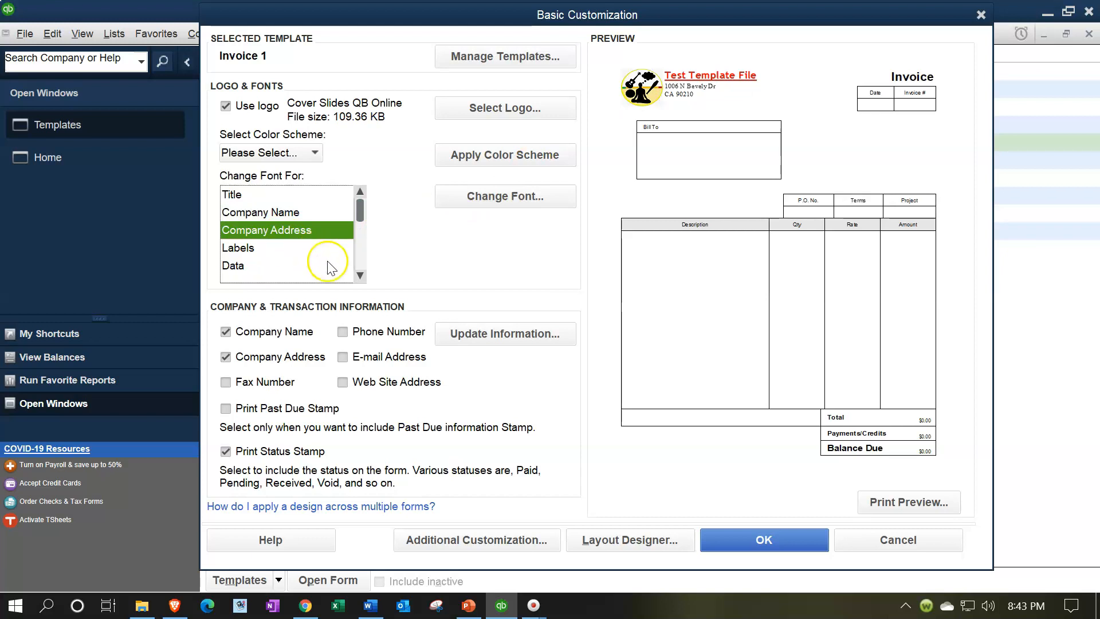
{"action": "left_click", "coordinate": [310, 247]}
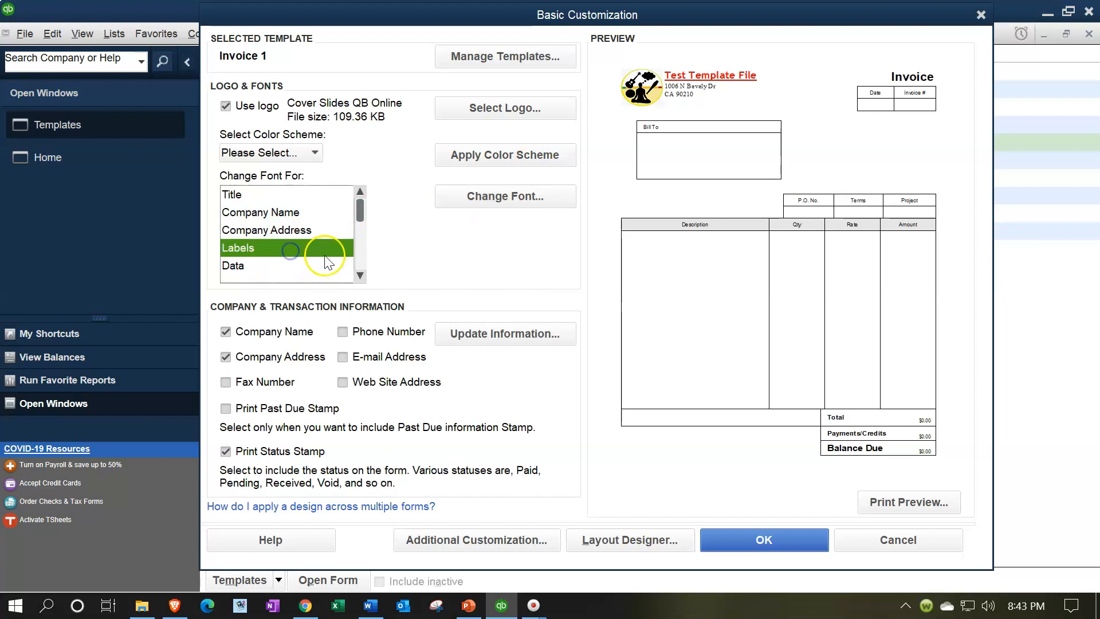
{"action": "left_click", "coordinate": [360, 276]}
{"action": "left_click", "coordinate": [360, 276]}
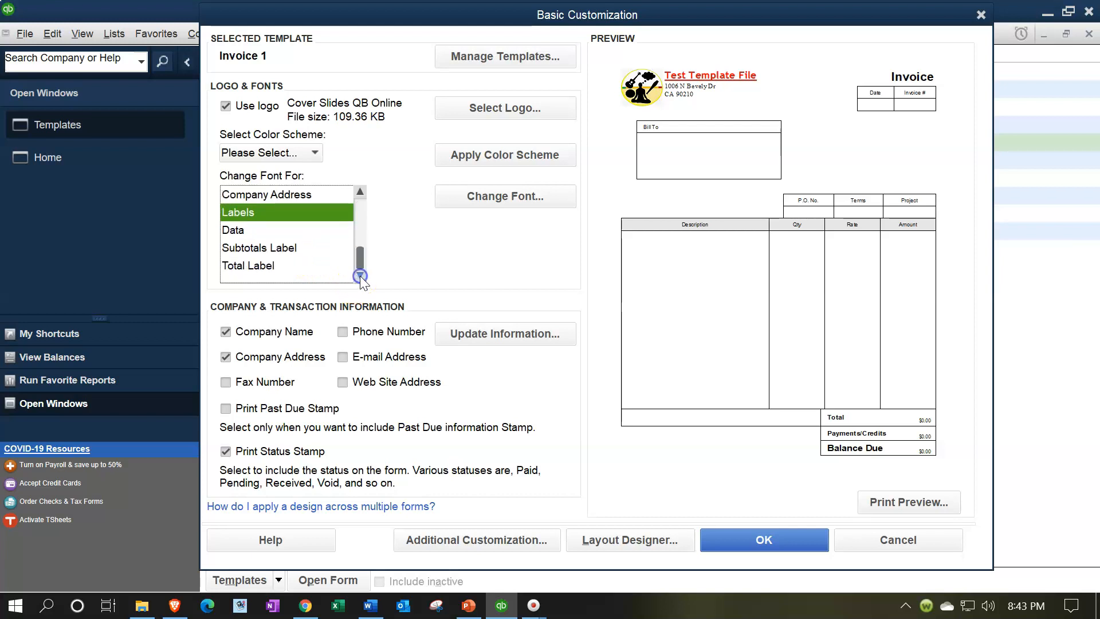
{"action": "left_click", "coordinate": [270, 267]}
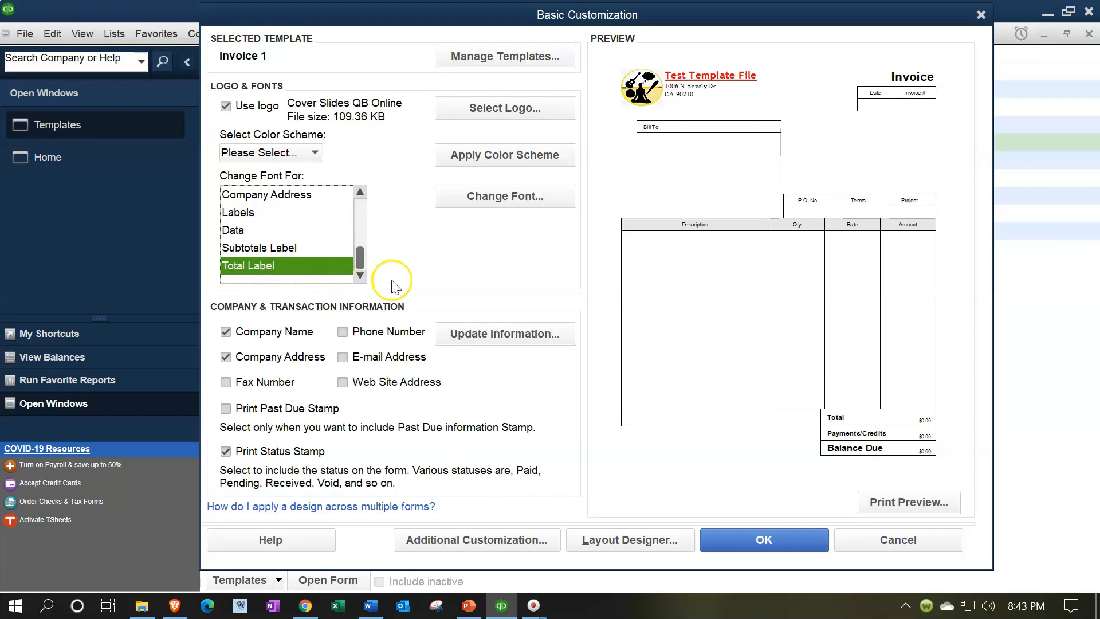
Step: Apply the Green color scheme to the invoice template
{"action": "left_click", "coordinate": [315, 154]}
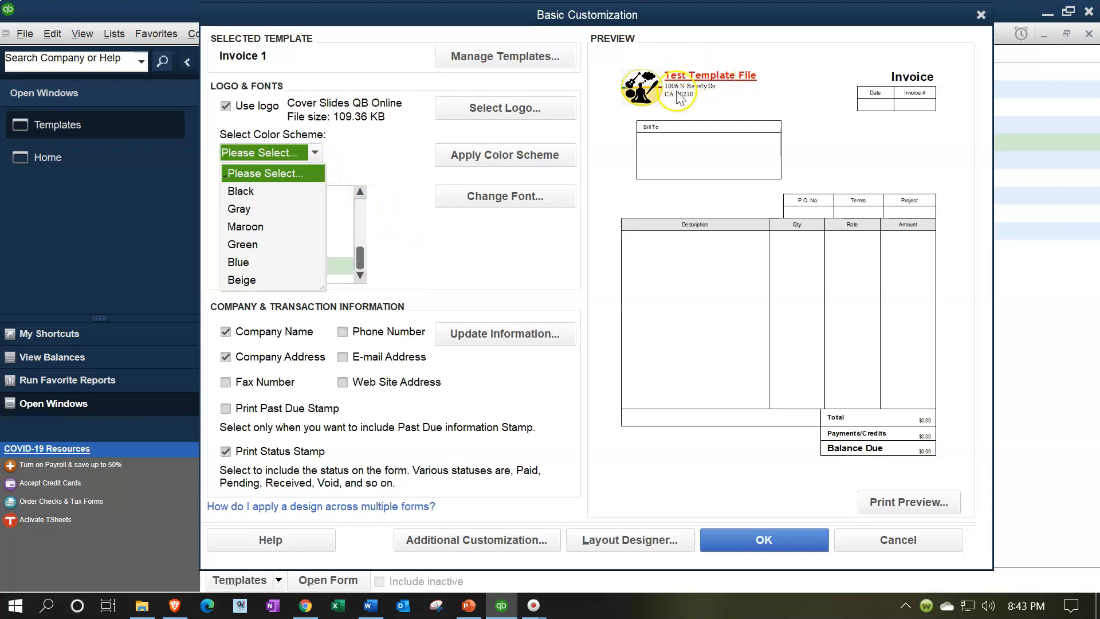
{"action": "left_click", "coordinate": [266, 246]}
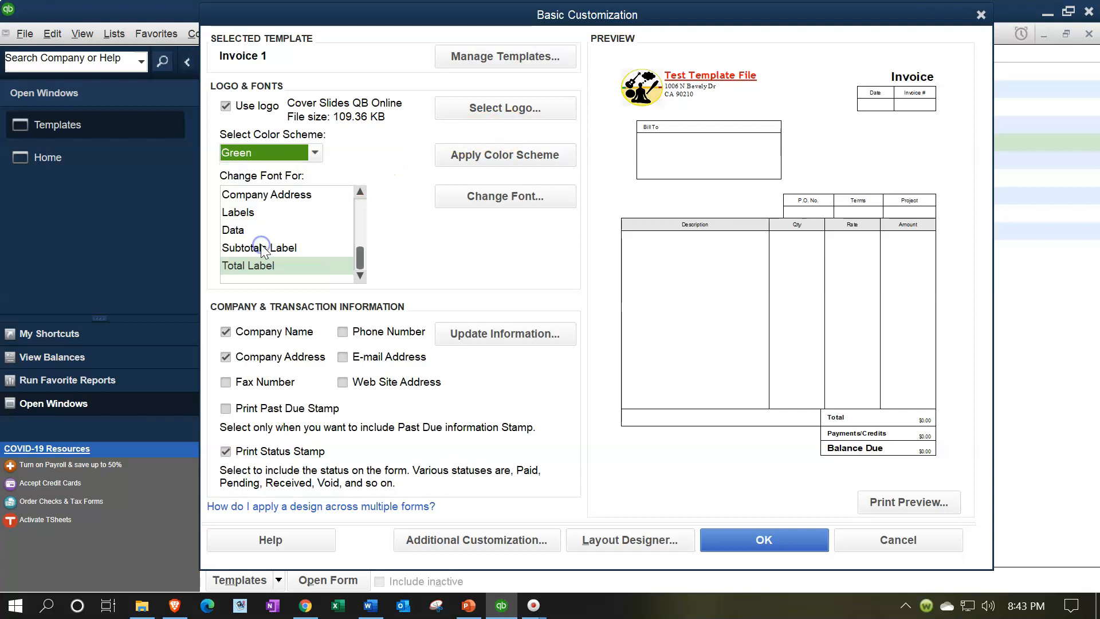
{"action": "left_click", "coordinate": [459, 157]}
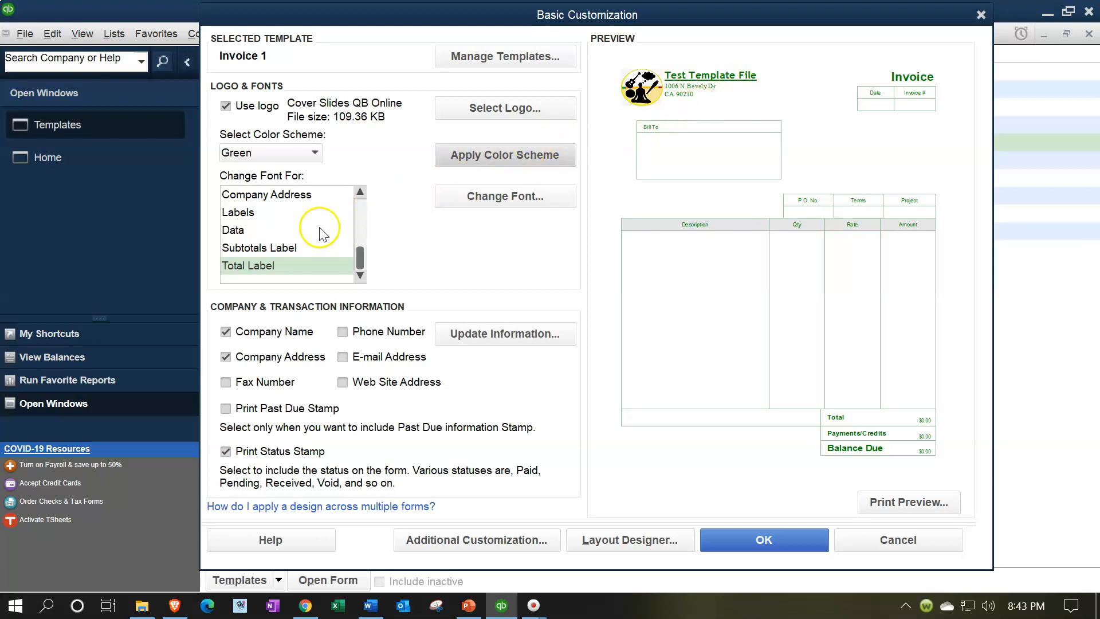
Step: Try to change the Company Name font color back to red
{"action": "scroll", "coordinate": [302, 223], "scroll_direction": "up", "scroll_amount": 2}
{"action": "left_click", "coordinate": [284, 213]}
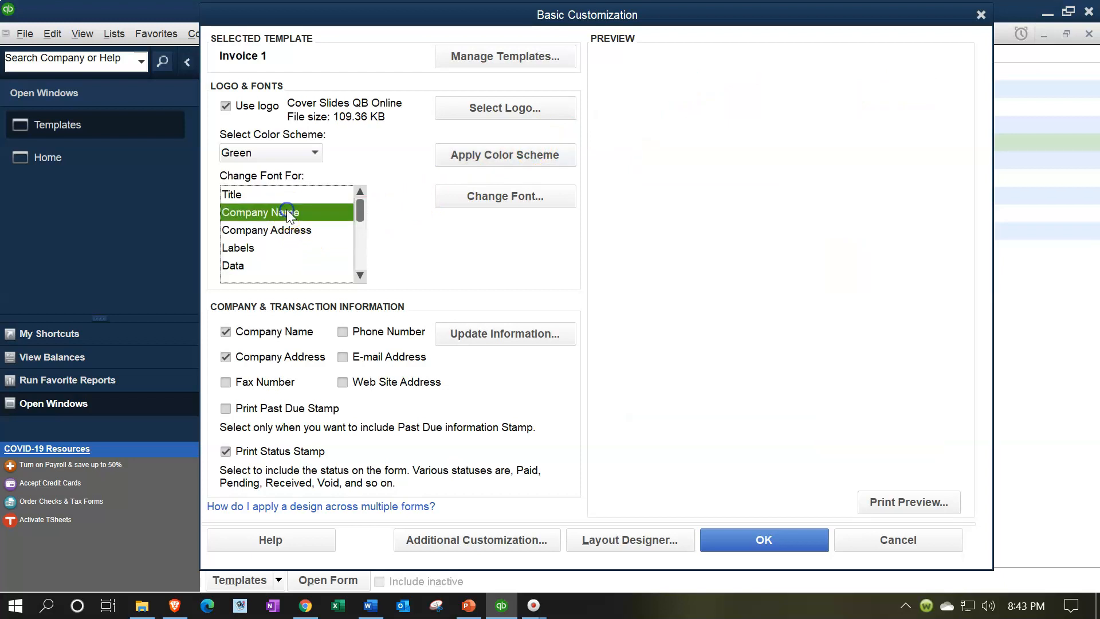
{"action": "left_click", "coordinate": [450, 198]}
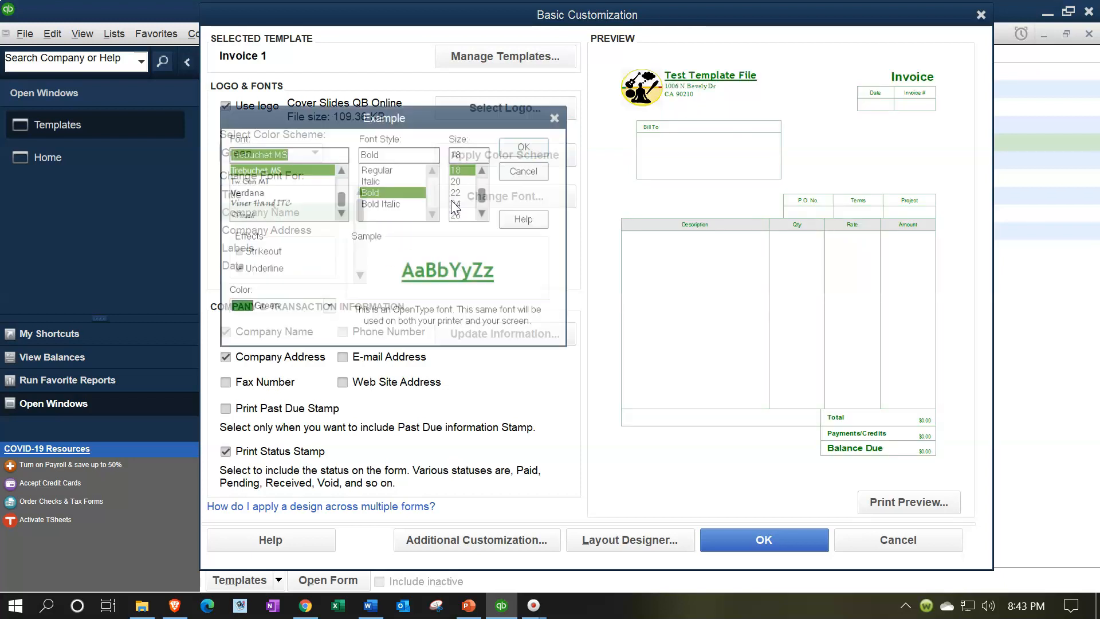
{"action": "left_click", "coordinate": [329, 308]}
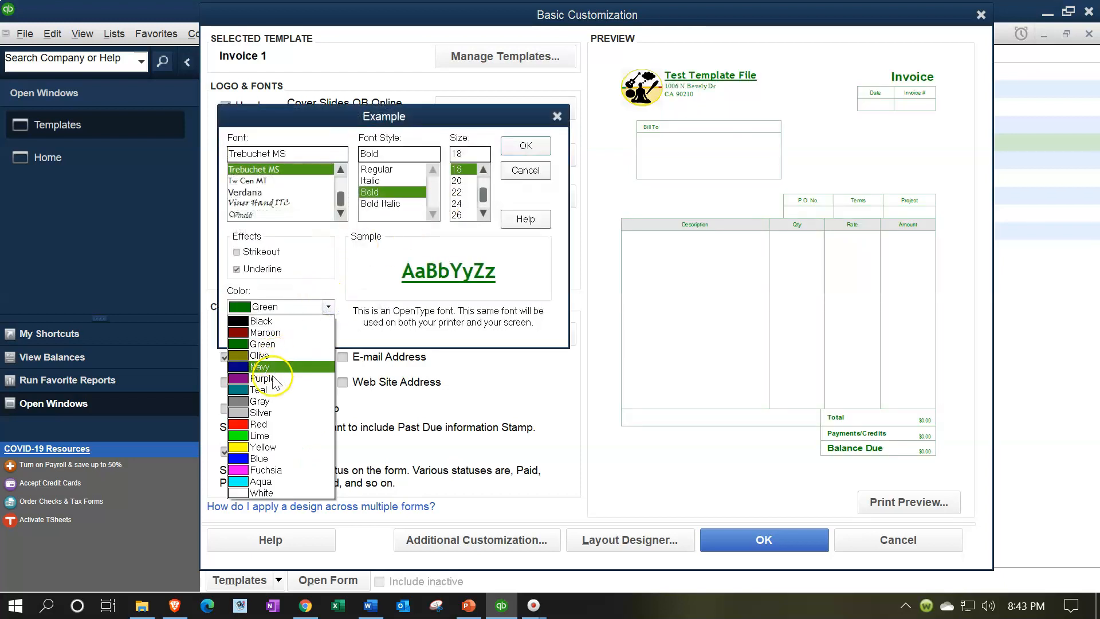
{"action": "left_click", "coordinate": [261, 427]}
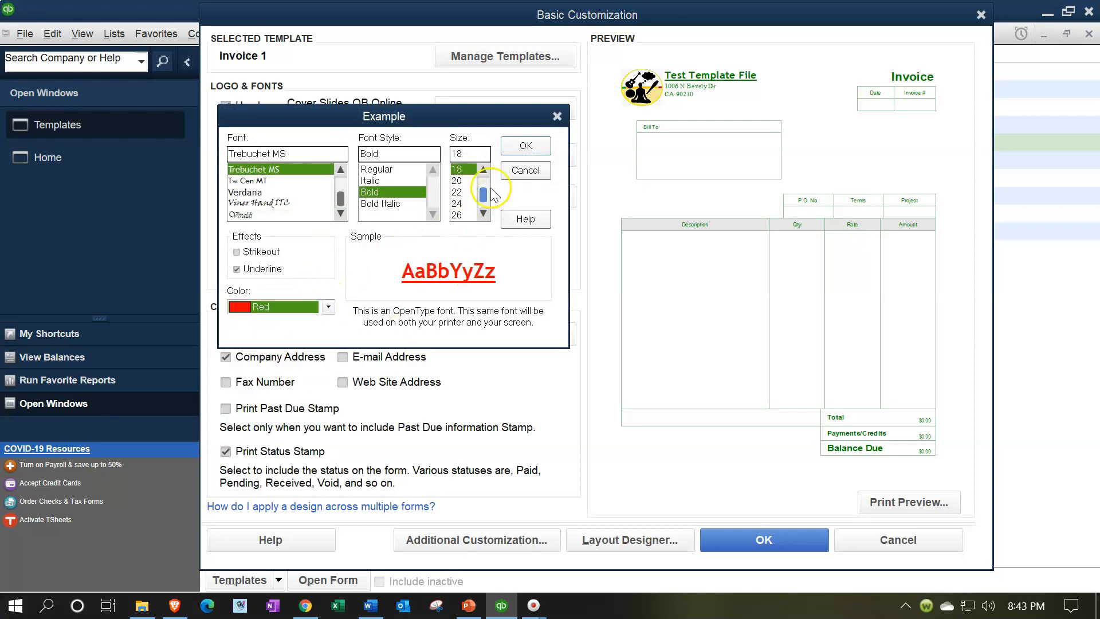
{"action": "left_click", "coordinate": [522, 146]}
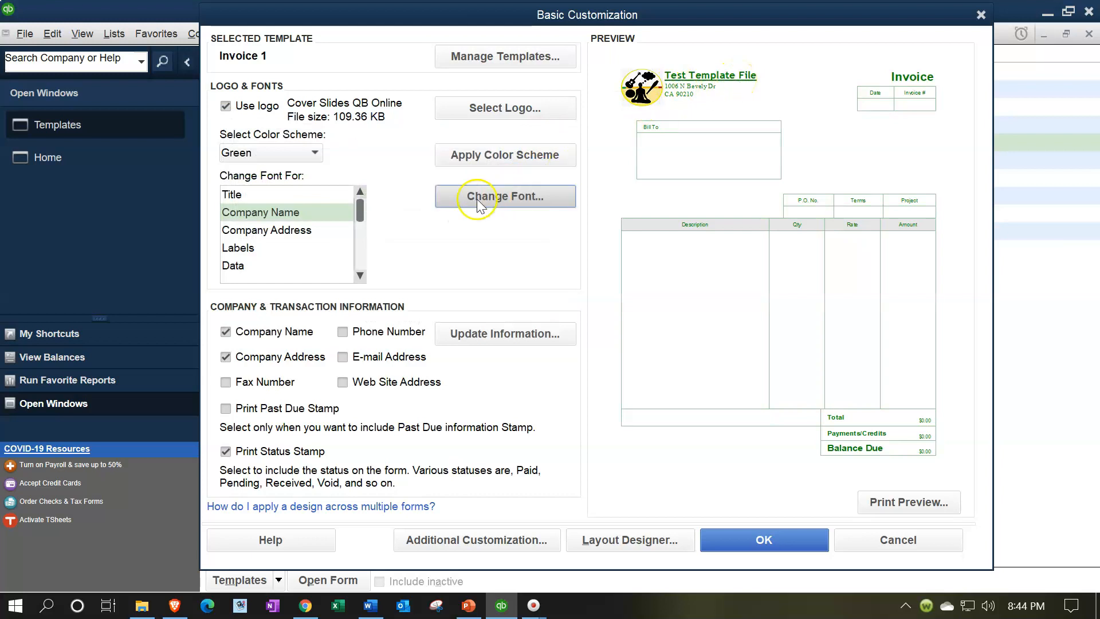
Step: Set the Company Address font to size 18 with underline and apply the change
{"action": "left_click", "coordinate": [283, 232]}
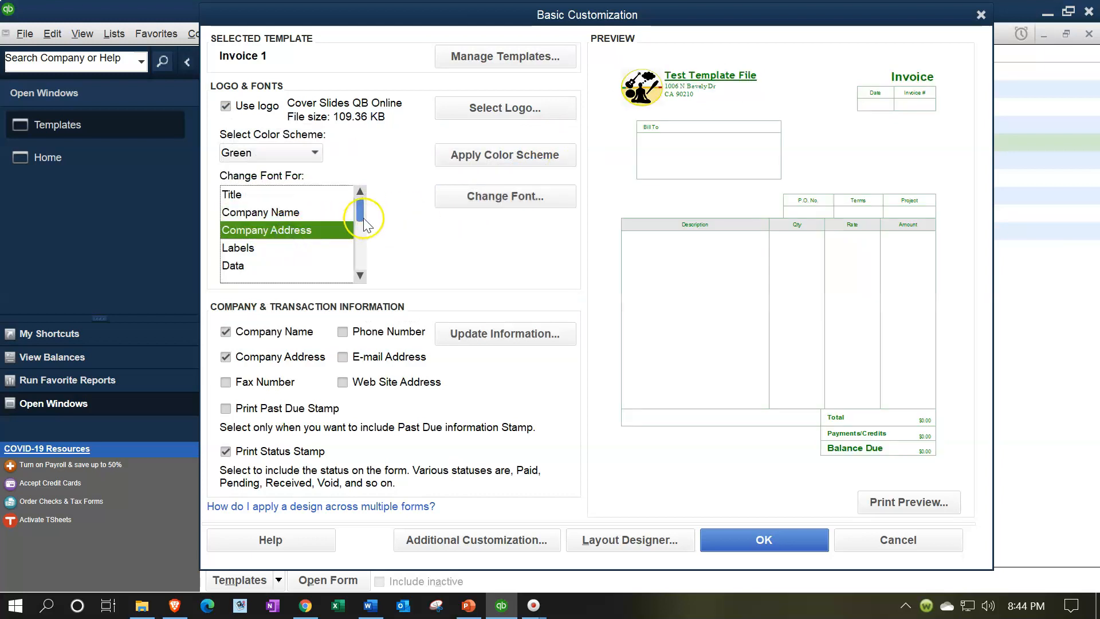
{"action": "left_click", "coordinate": [453, 204]}
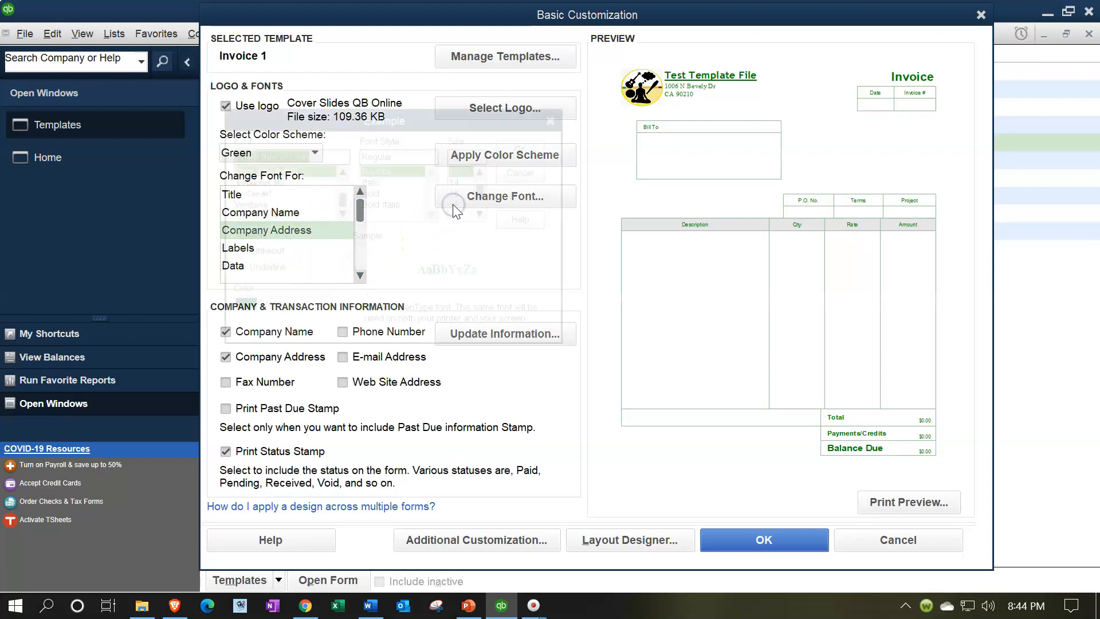
{"action": "left_click", "coordinate": [461, 204]}
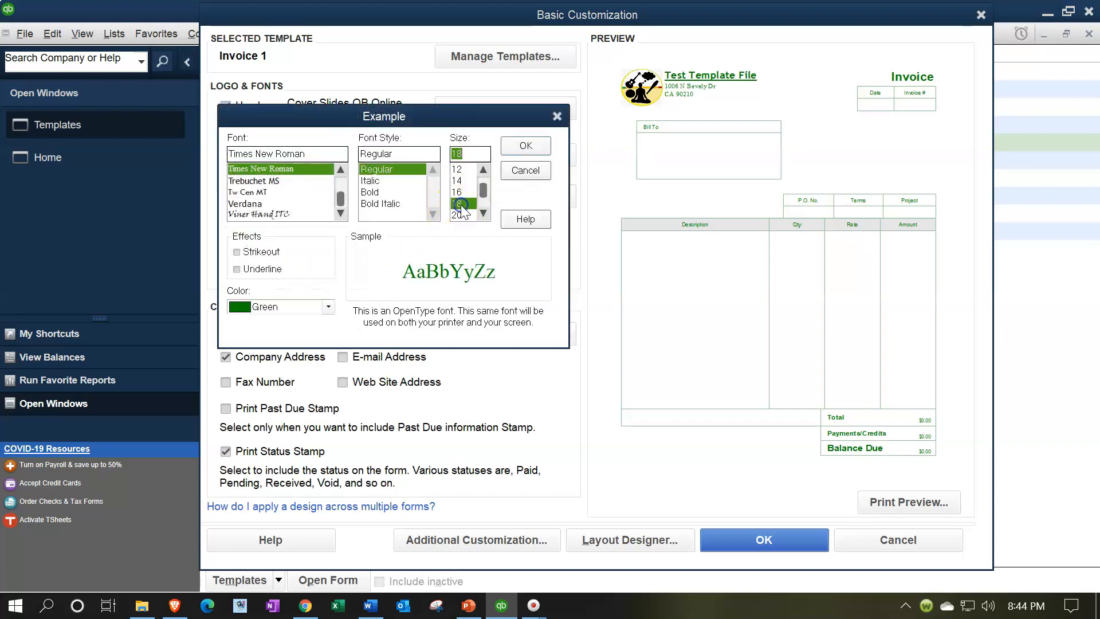
{"action": "left_click", "coordinate": [237, 269]}
{"action": "left_click", "coordinate": [525, 146]}
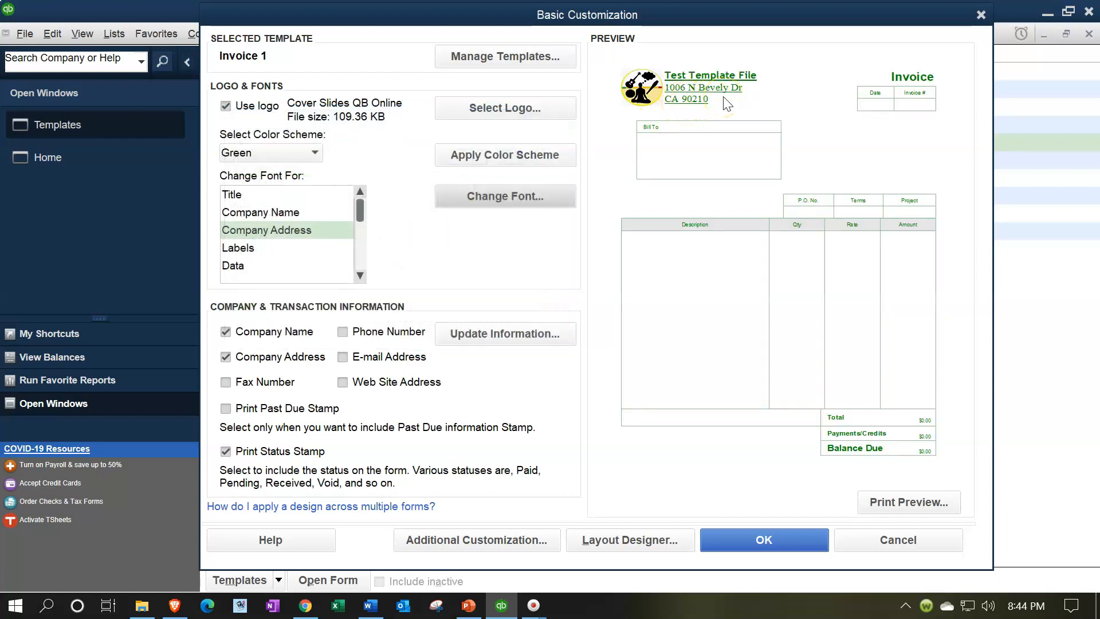
{"action": "left_click", "coordinate": [691, 83]}
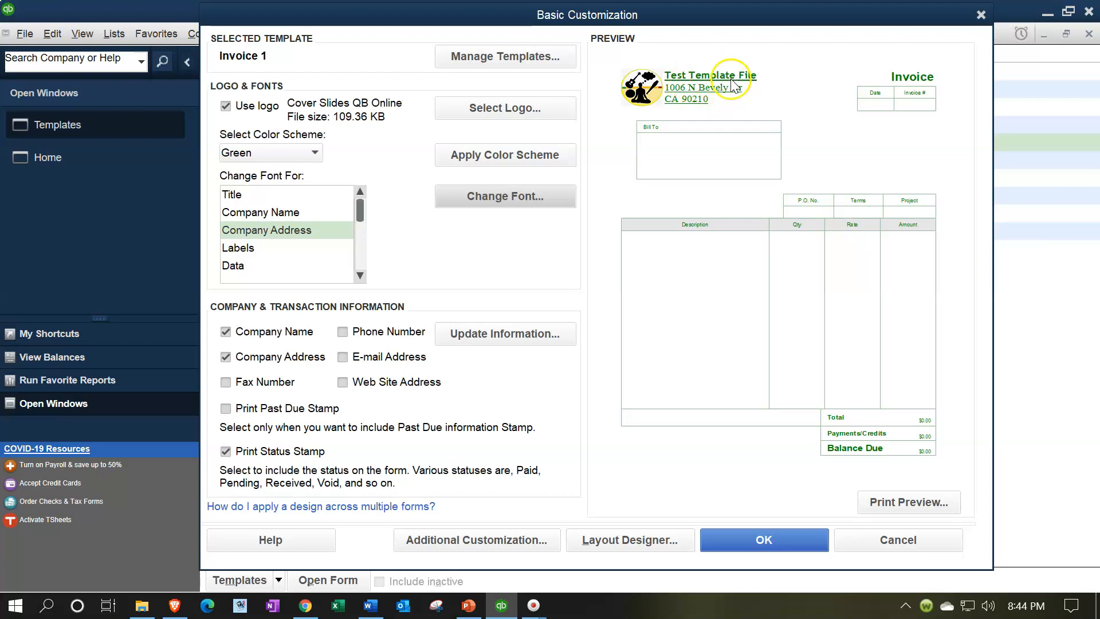
Step: Remove the Company Name from the invoice and include it again, dismissing the layout messages
{"action": "left_click", "coordinate": [659, 549]}
{"action": "left_click", "coordinate": [227, 333]}
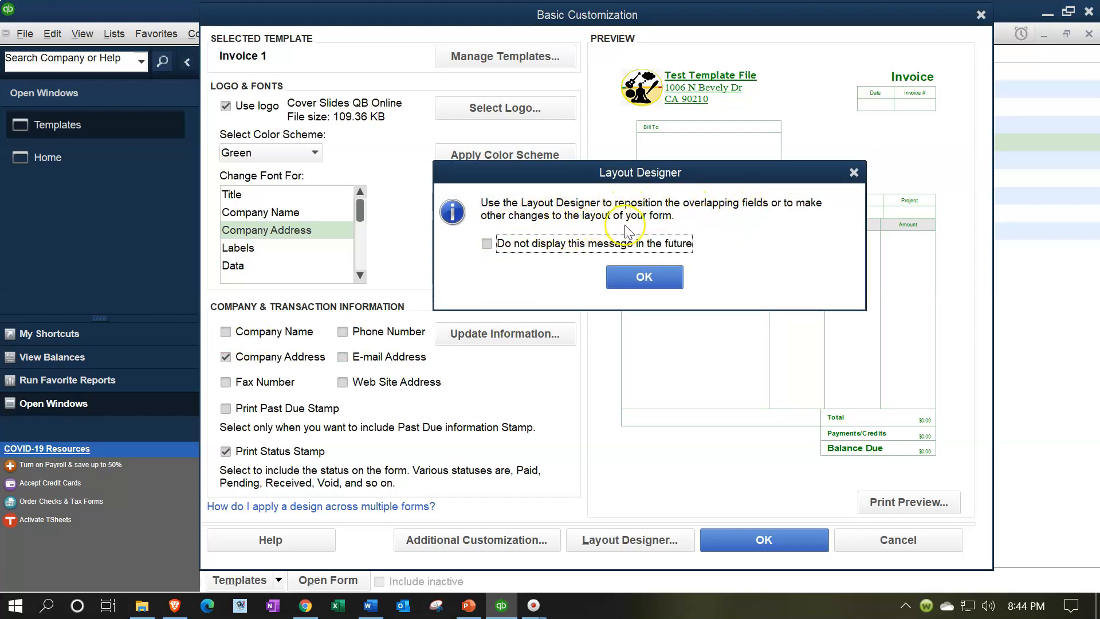
{"action": "left_click", "coordinate": [630, 278]}
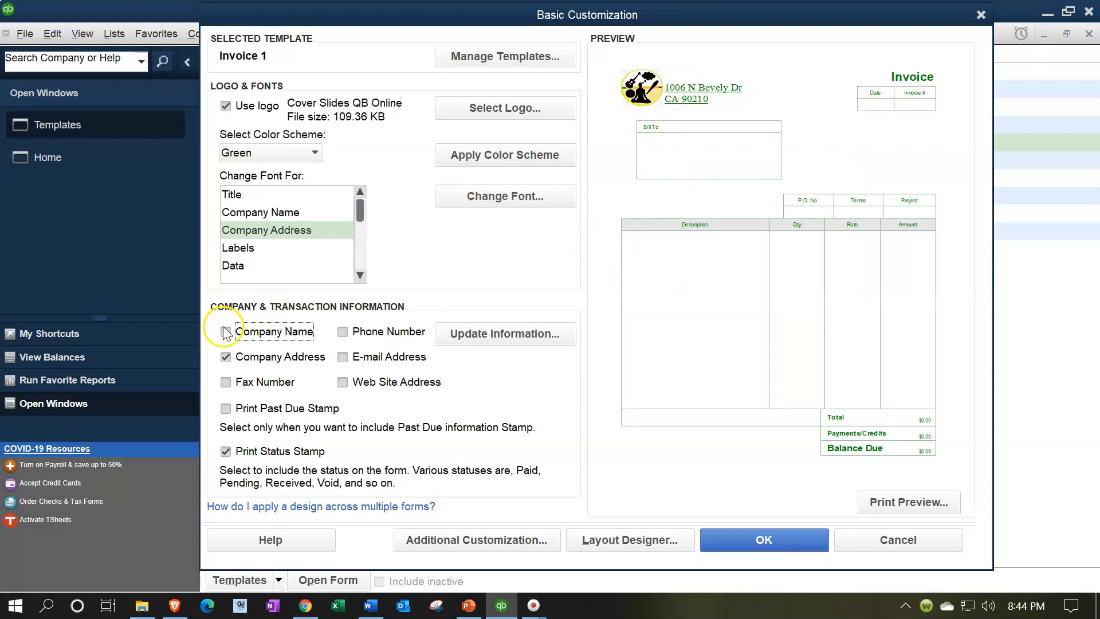
{"action": "left_click", "coordinate": [226, 333]}
{"action": "left_click", "coordinate": [623, 279]}
Step: Remove the Company Address from the invoice and include it again, dismissing the layout messages
{"action": "left_click", "coordinate": [225, 357]}
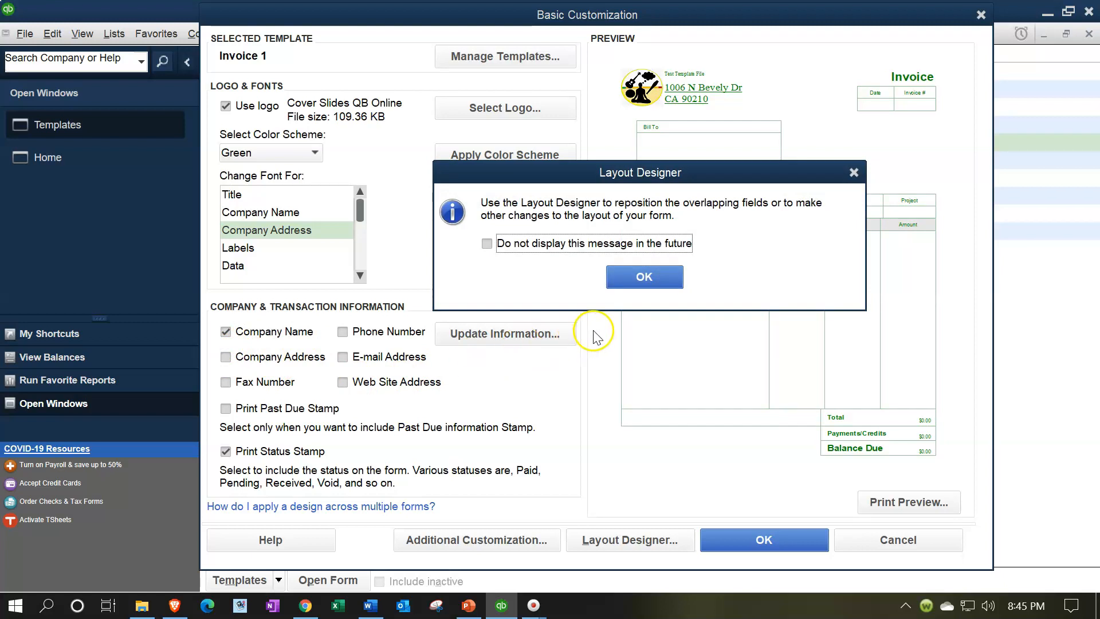
{"action": "left_click", "coordinate": [640, 277]}
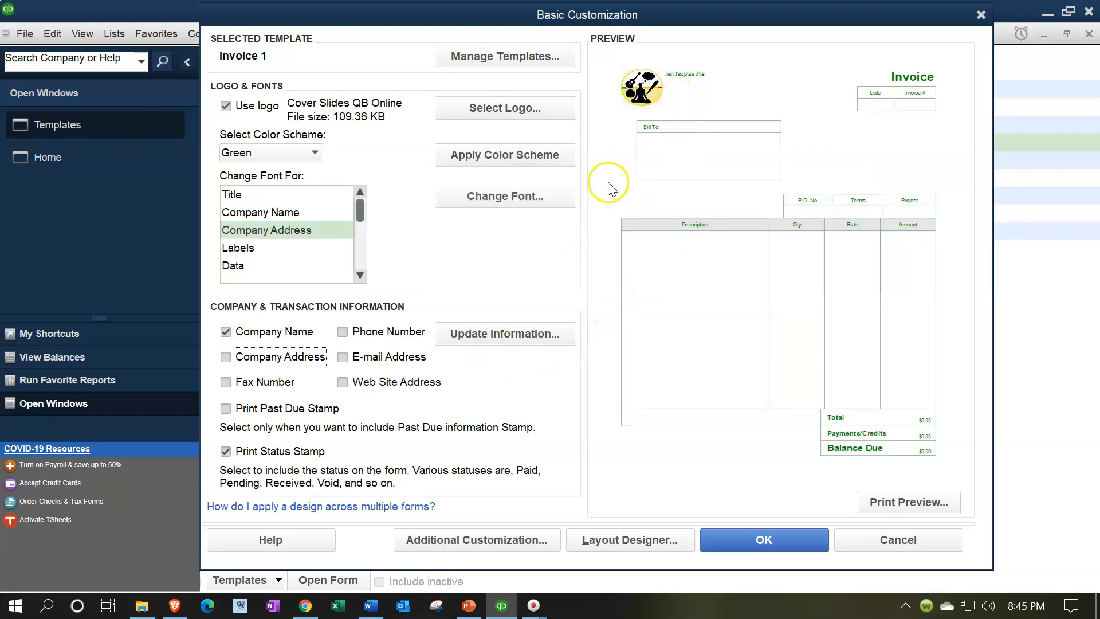
{"action": "left_click", "coordinate": [226, 357]}
{"action": "left_click", "coordinate": [654, 279]}
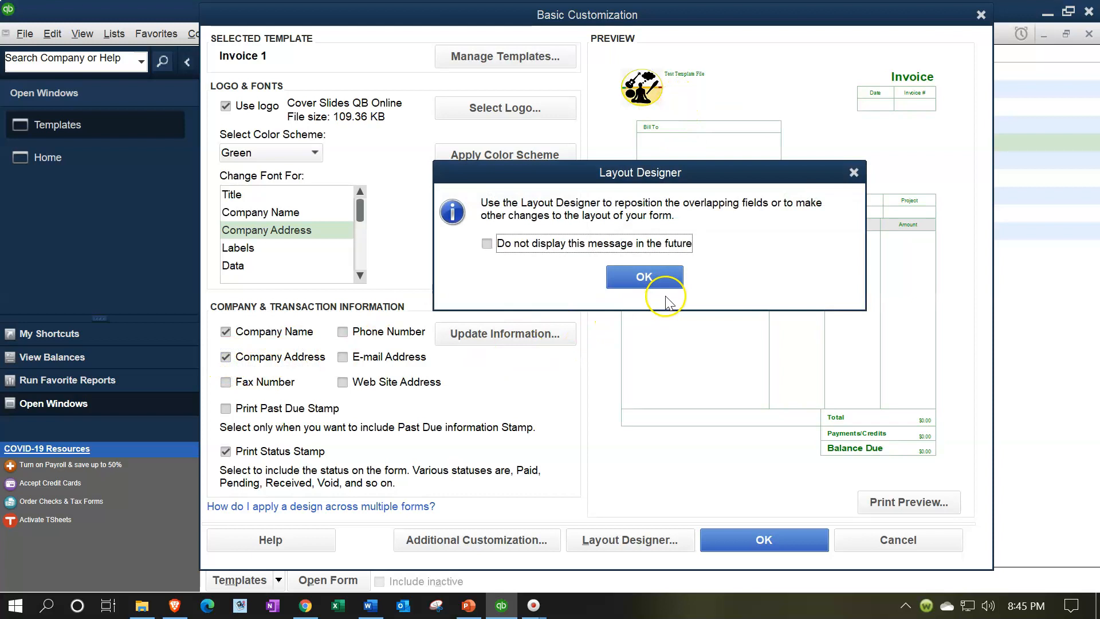
{"action": "left_click", "coordinate": [655, 280]}
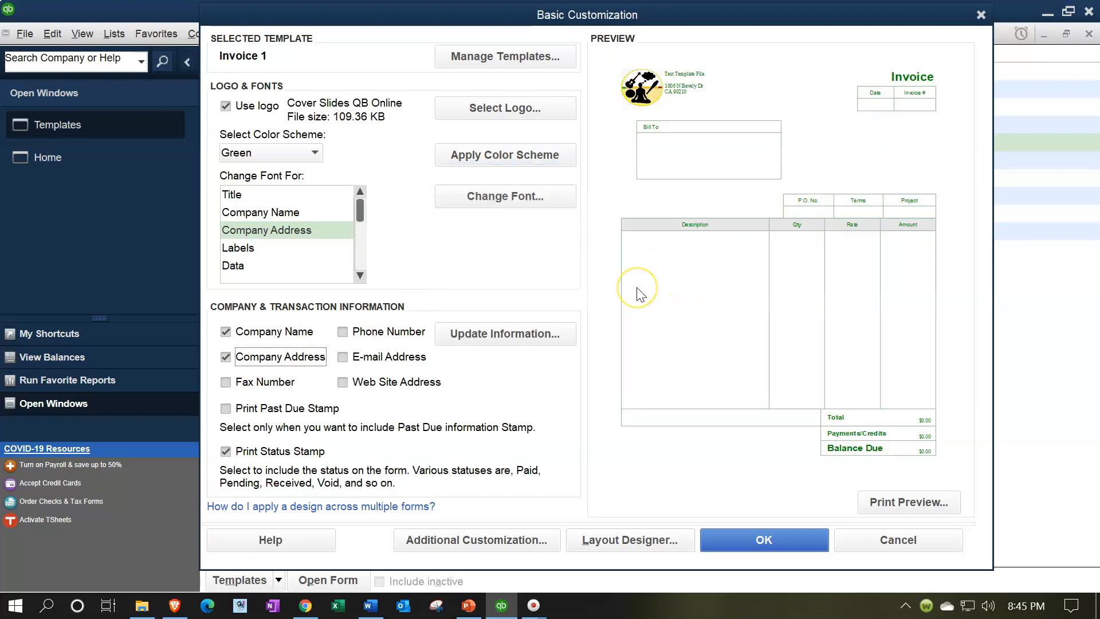
{"action": "left_click", "coordinate": [694, 98]}
Step: Include the Fax Number, the Past Due stamp and the Phone Number on the invoice, dismissing the layout messages
{"action": "left_click", "coordinate": [226, 383]}
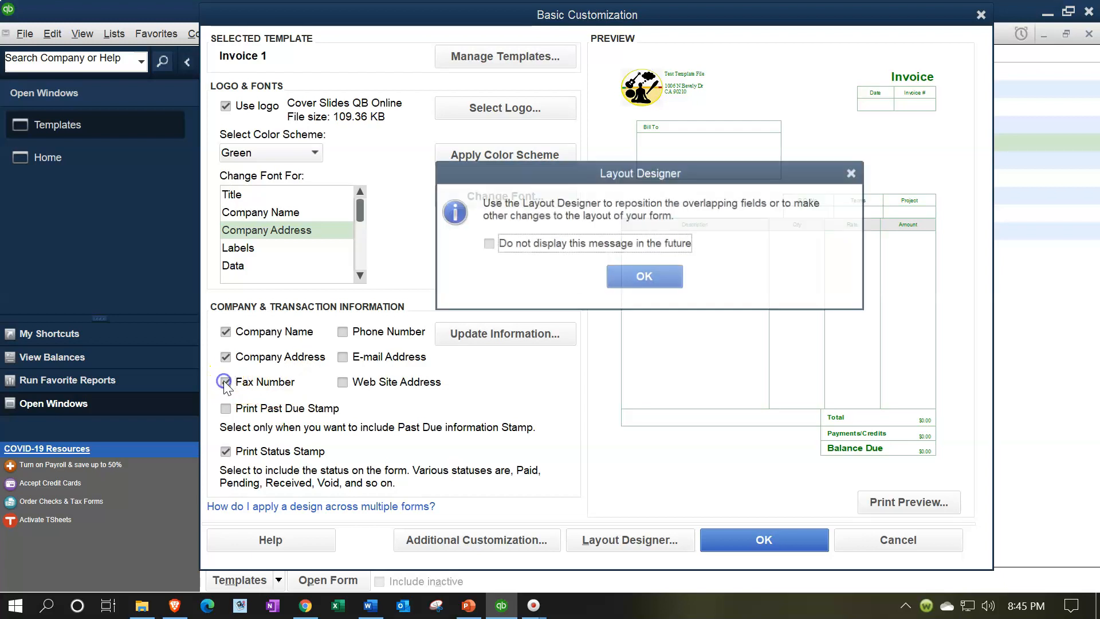
{"action": "left_click", "coordinate": [646, 277]}
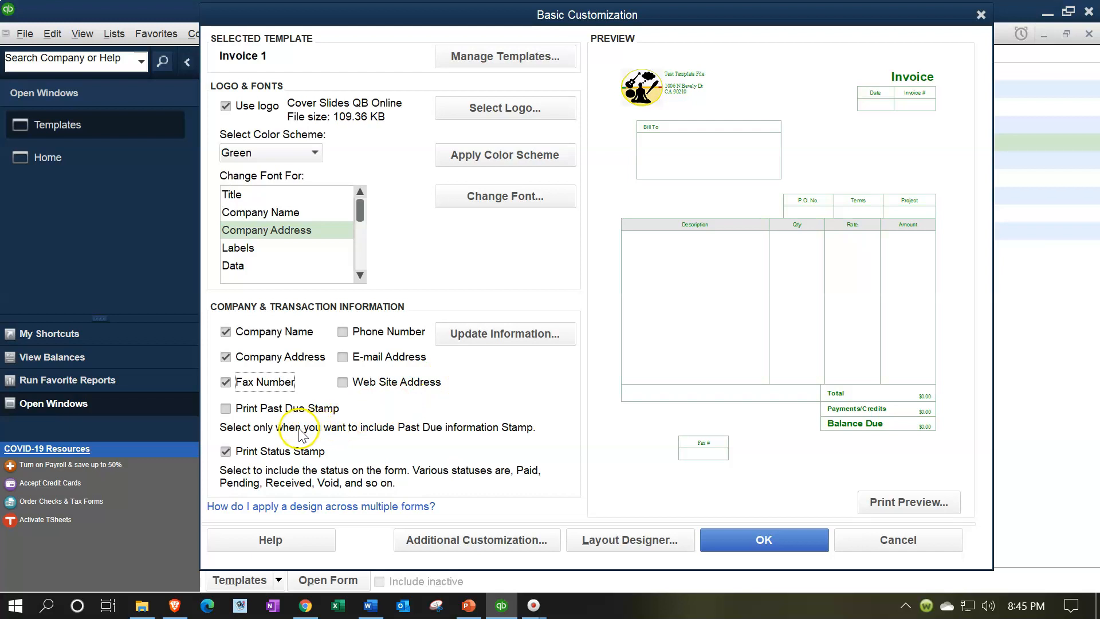
{"action": "left_click", "coordinate": [229, 410]}
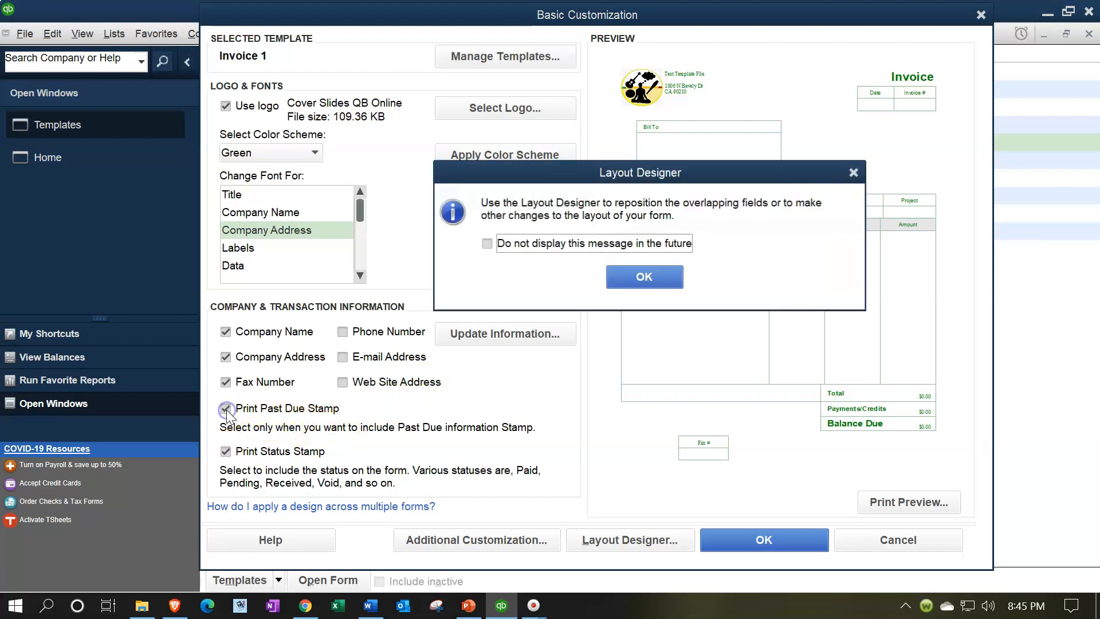
{"action": "left_click", "coordinate": [627, 279]}
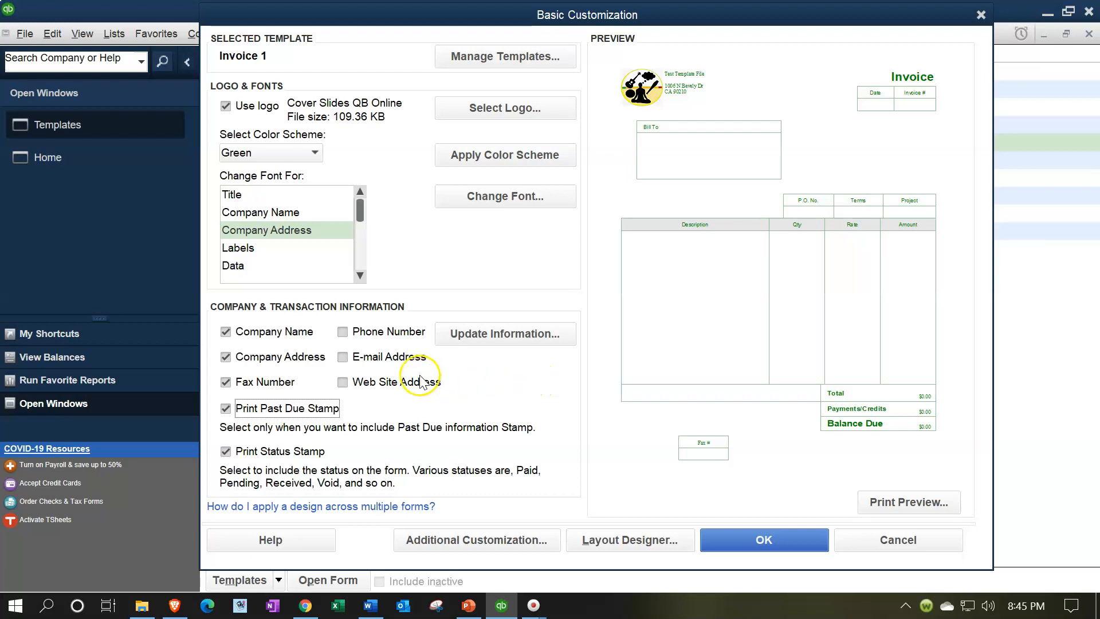
{"action": "left_click", "coordinate": [343, 332]}
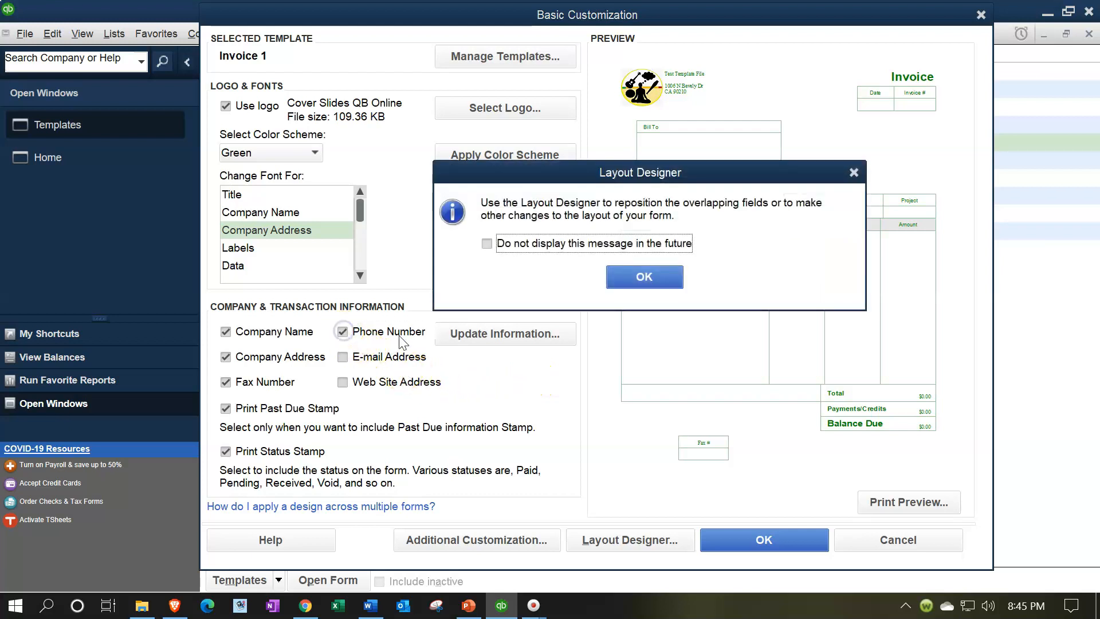
{"action": "left_click", "coordinate": [629, 279]}
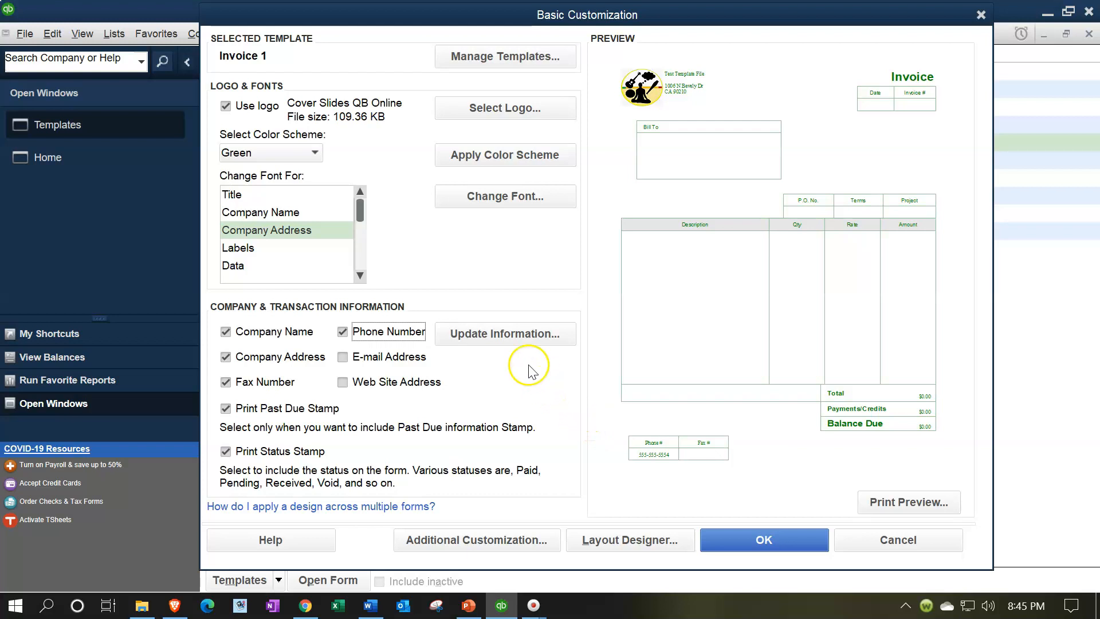
Step: Open the company's contact information for updating and enter the company's fax number
{"action": "left_click", "coordinate": [511, 335]}
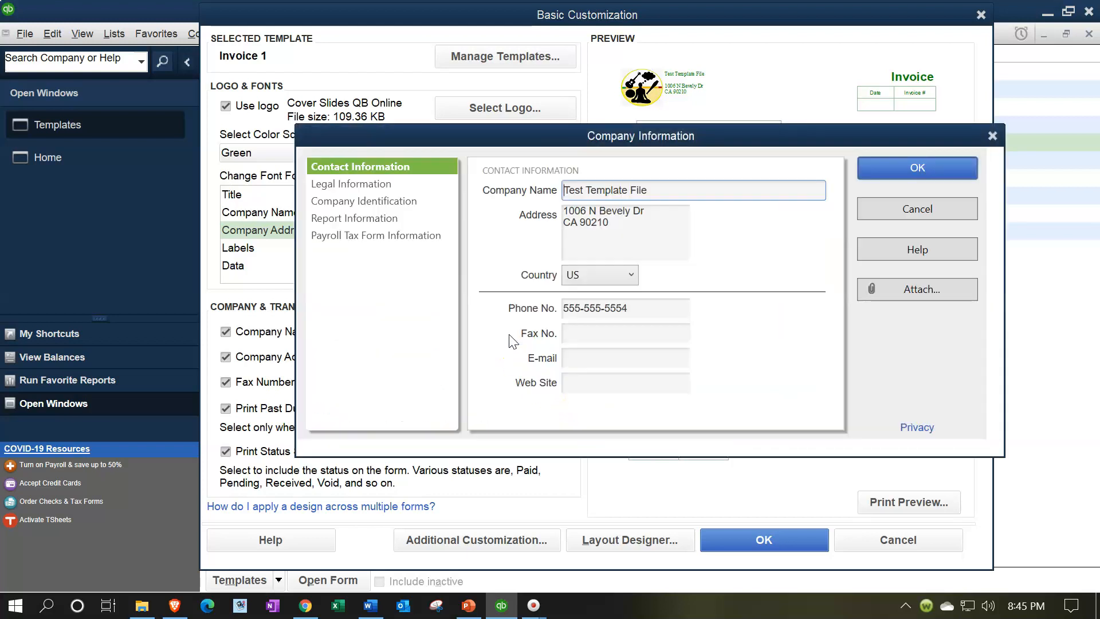
{"action": "left_click_drag", "start_coordinate": [604, 141], "coordinate": [412, 116]}
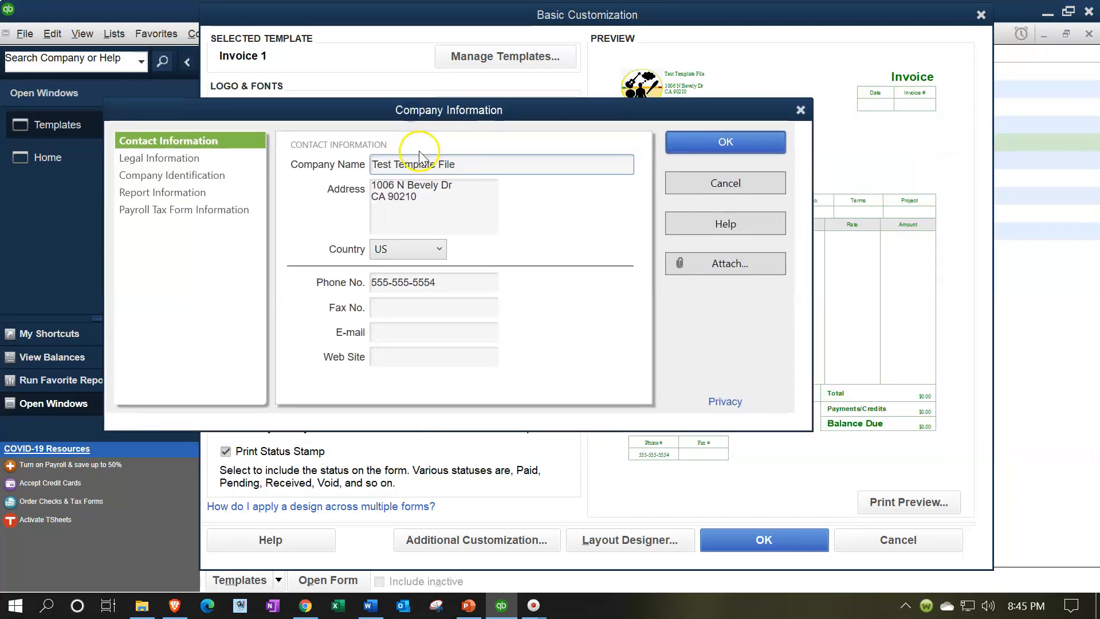
{"action": "left_click", "coordinate": [488, 168]}
{"action": "left_click", "coordinate": [465, 203]}
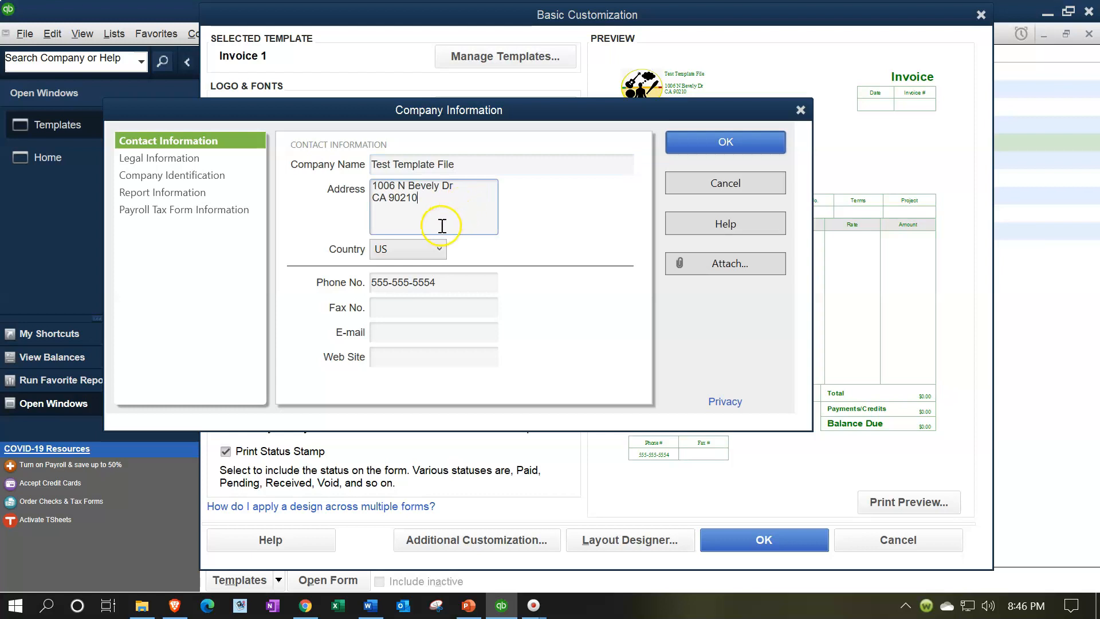
{"action": "left_click", "coordinate": [415, 307]}
{"action": "left_click", "coordinate": [409, 328]}
{"action": "left_click", "coordinate": [411, 361]}
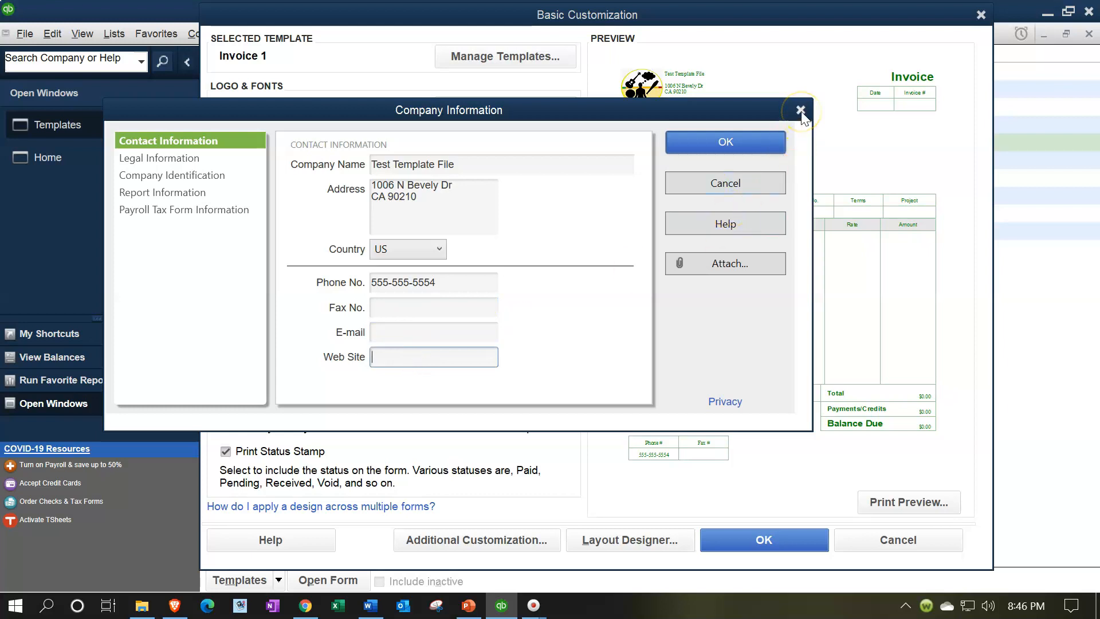
{"action": "left_click", "coordinate": [400, 304]}
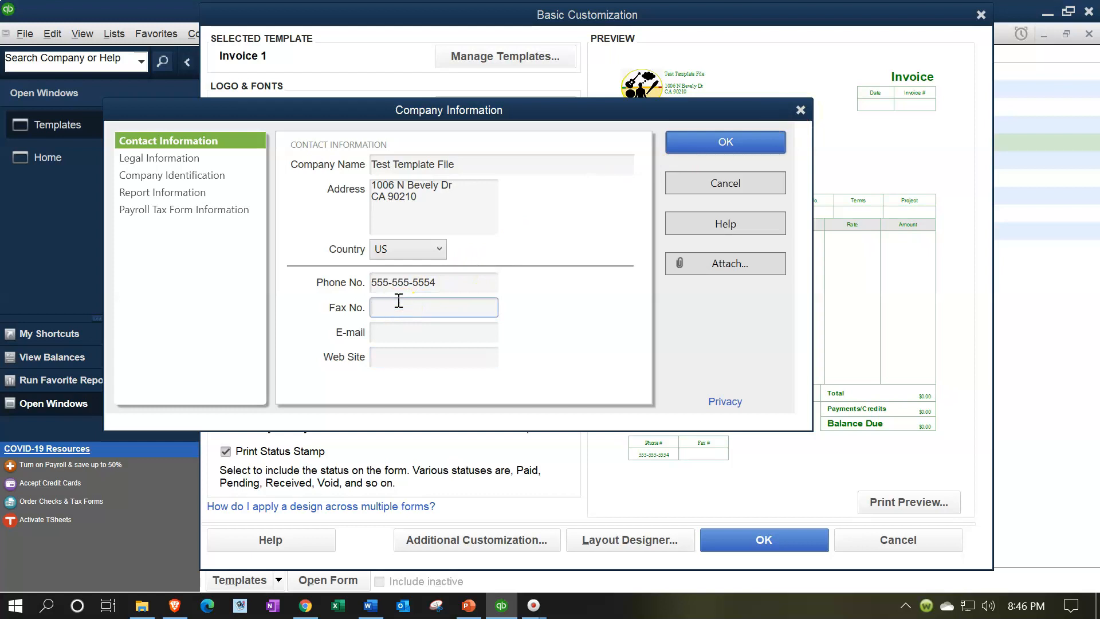
{"action": "type", "text": "777-777-7778"}
Step: Enter the company's e-mail address and the web site Testwebsite.com, and save the company information
{"action": "key", "text": "Tab"}
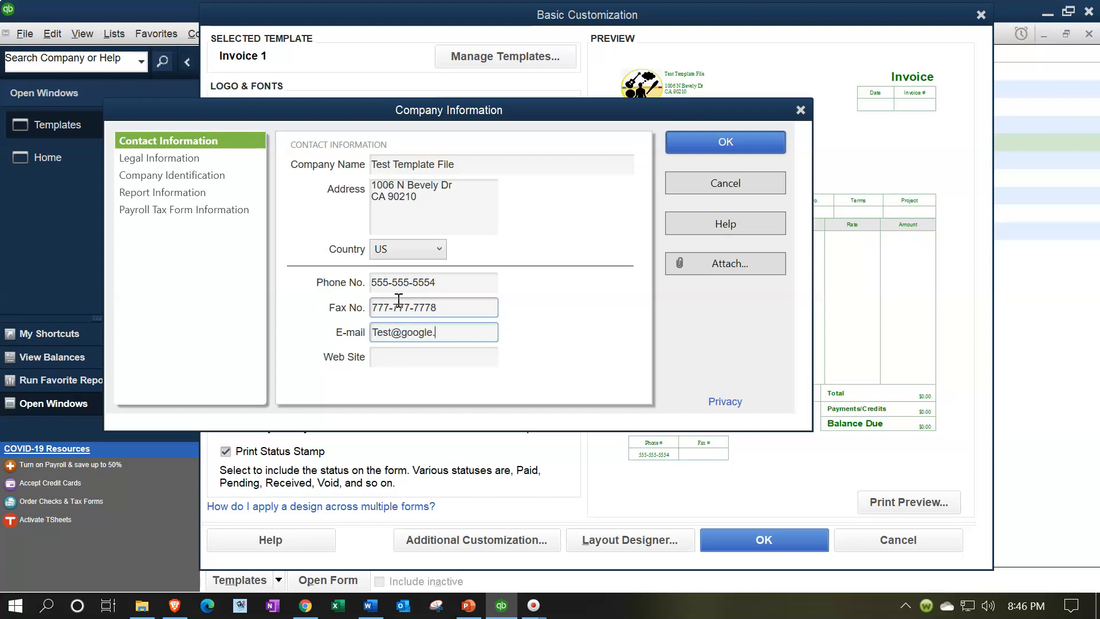
{"action": "key", "text": "Tab"}
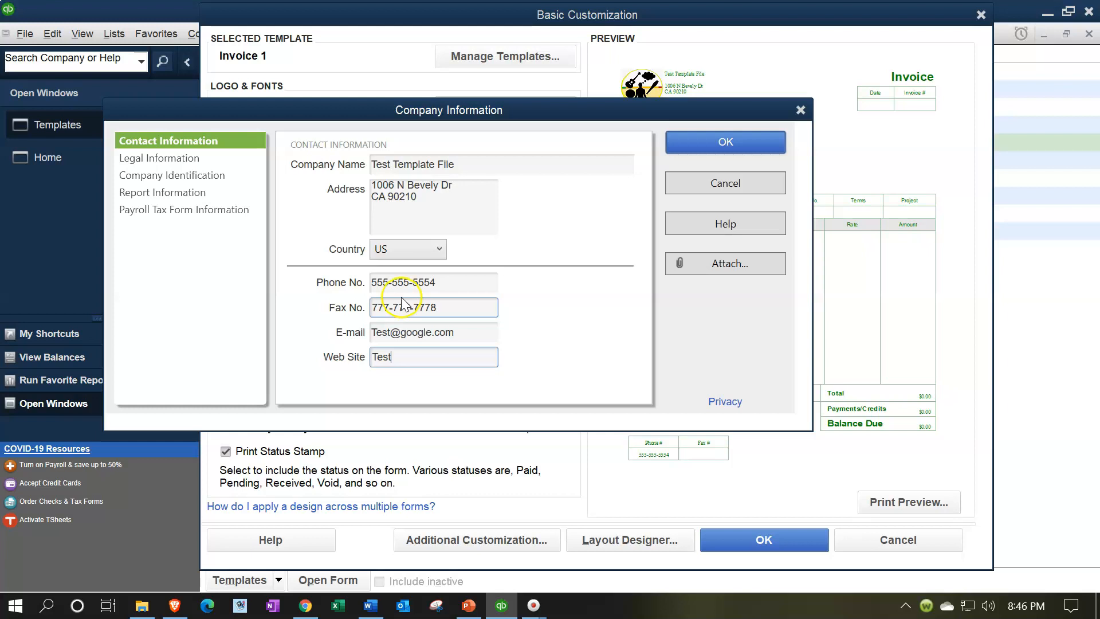
{"action": "type", "text": "webs"}
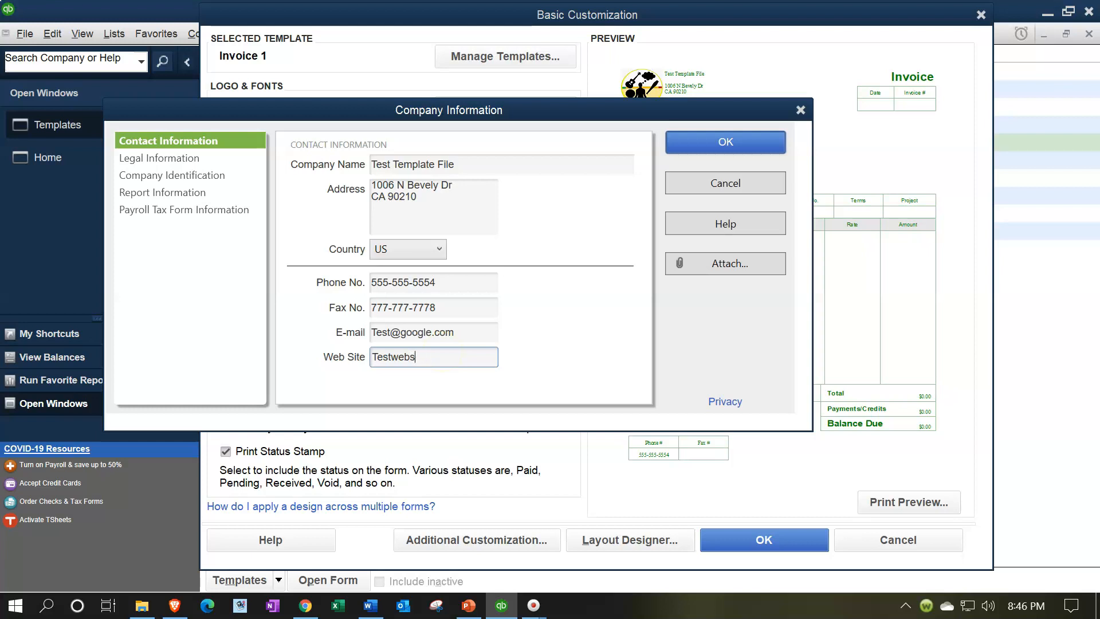
{"action": "type", "text": "ite.com"}
{"action": "left_click", "coordinate": [676, 141]}
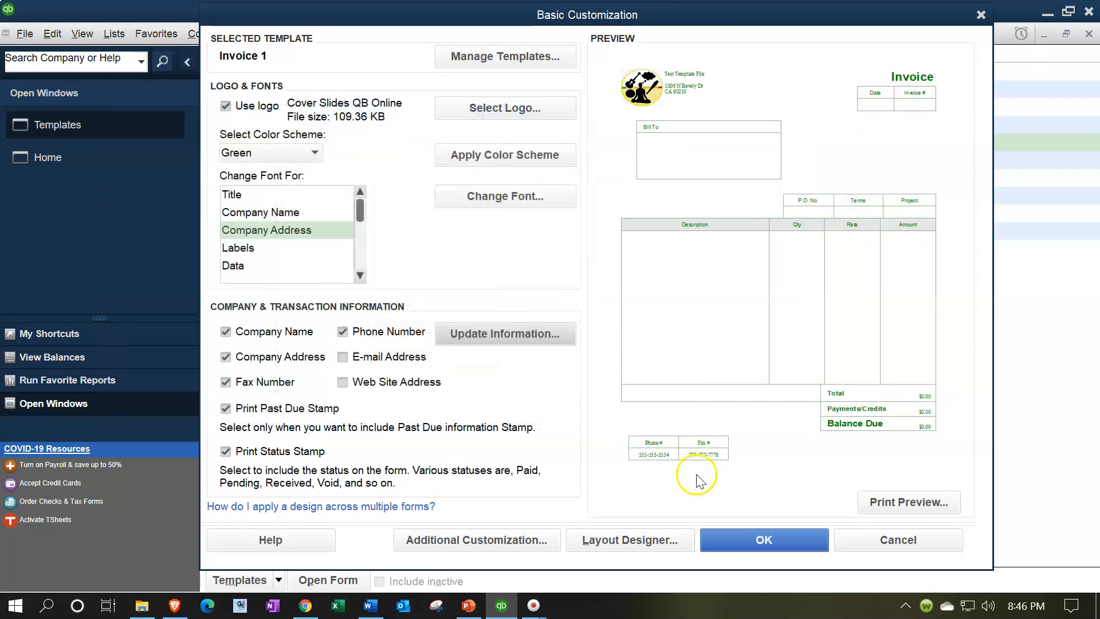
Step: Include the E-mail Address and Web Site Address on the invoice, dismissing the layout messages, and save the template customization
{"action": "left_click", "coordinate": [344, 356]}
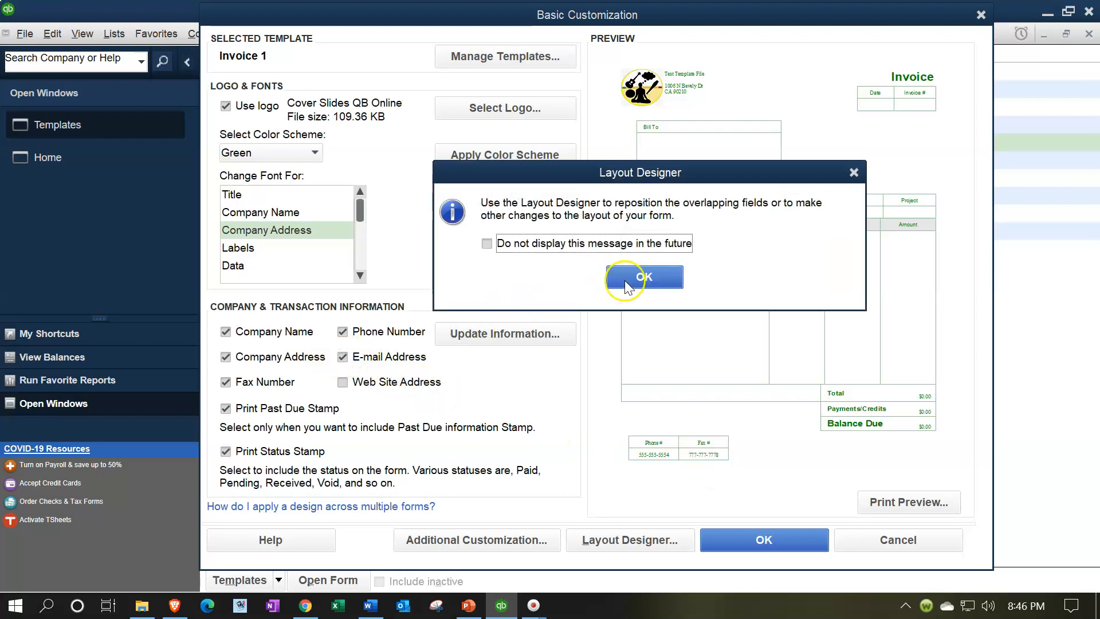
{"action": "left_click", "coordinate": [642, 276]}
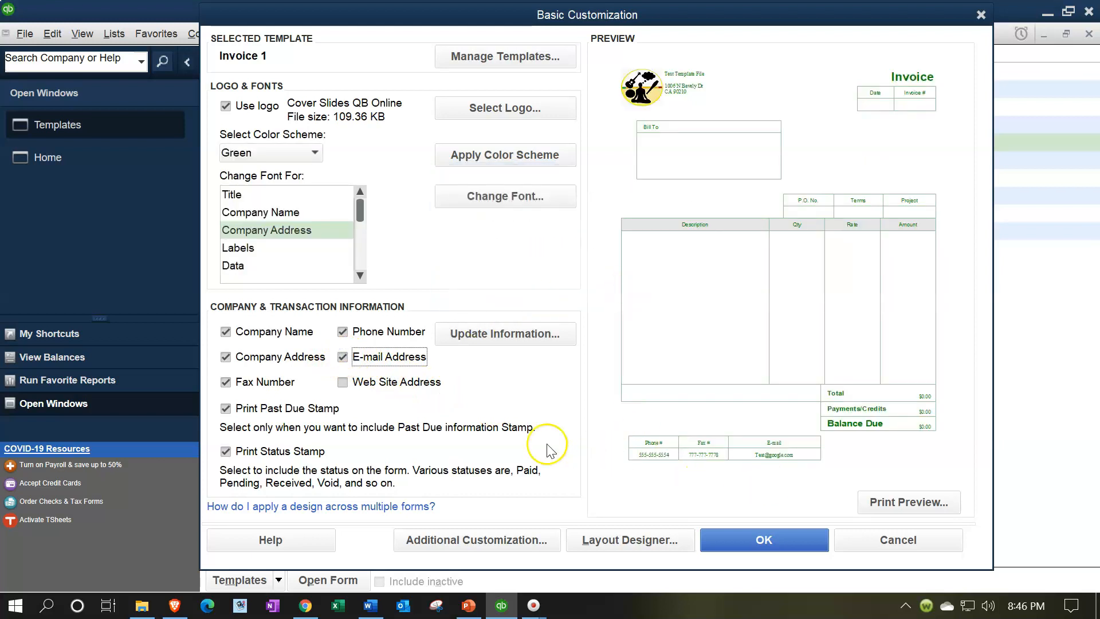
{"action": "left_click", "coordinate": [342, 382]}
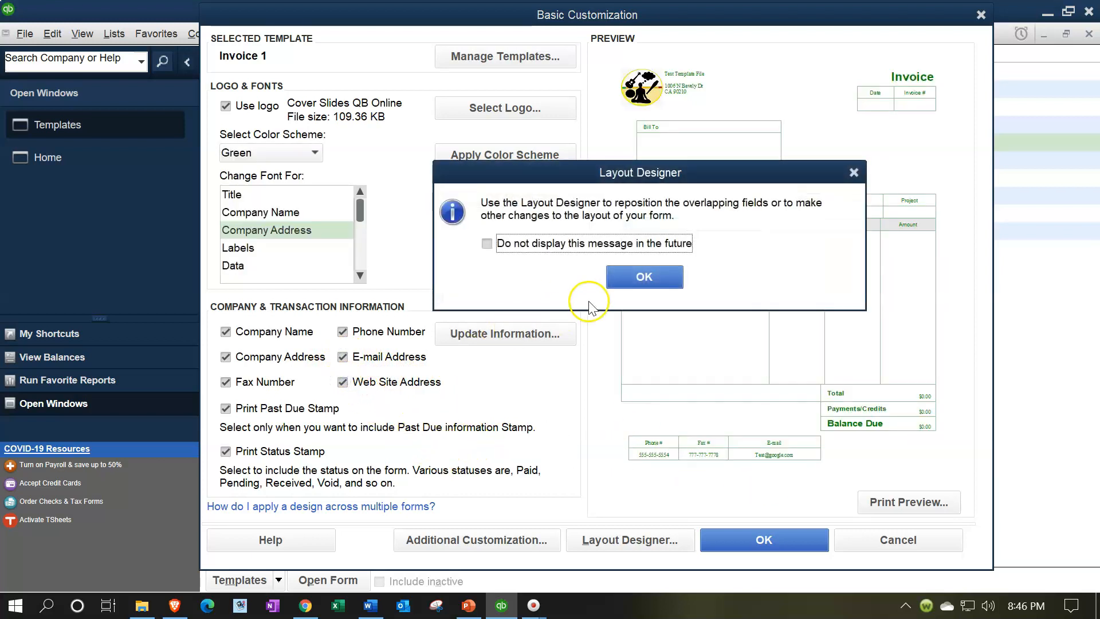
{"action": "left_click", "coordinate": [642, 278]}
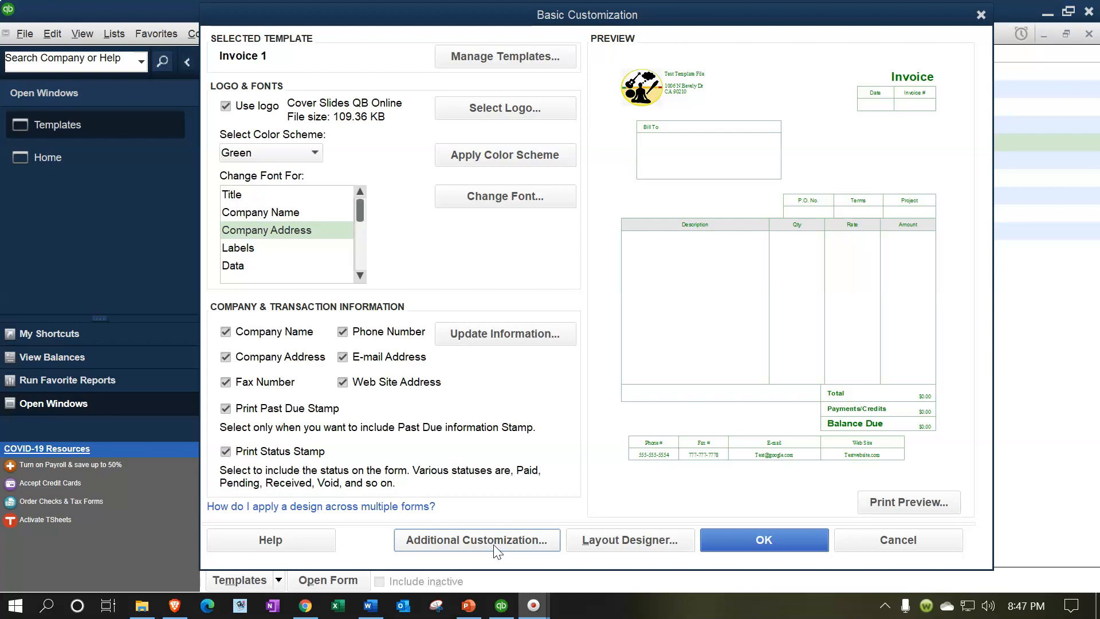
{"action": "left_click", "coordinate": [637, 551]}
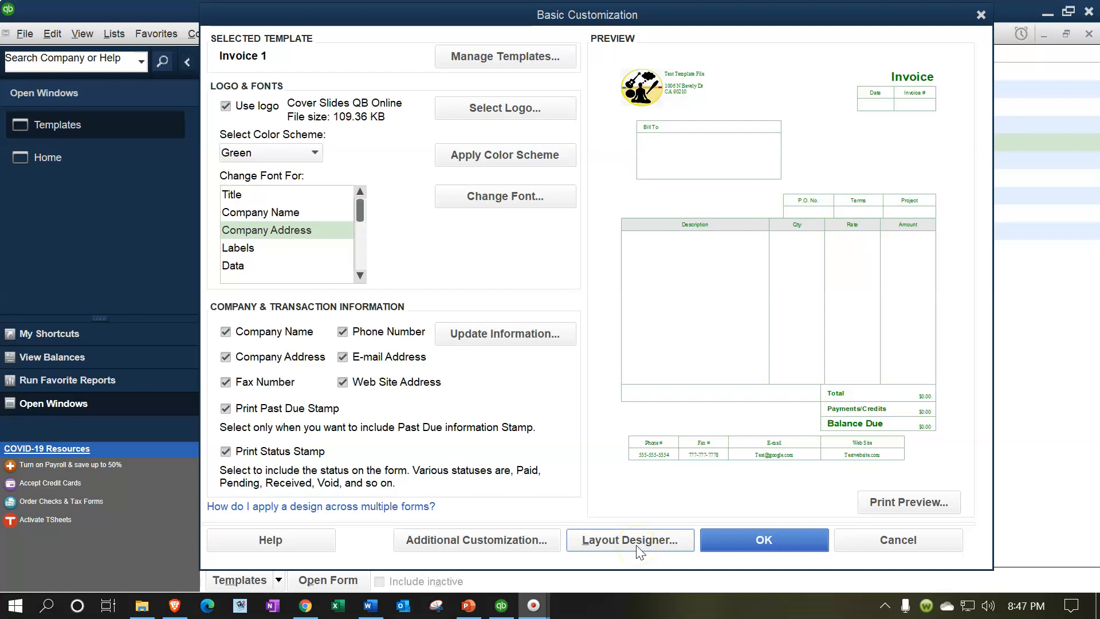
{"action": "left_click", "coordinate": [755, 544]}
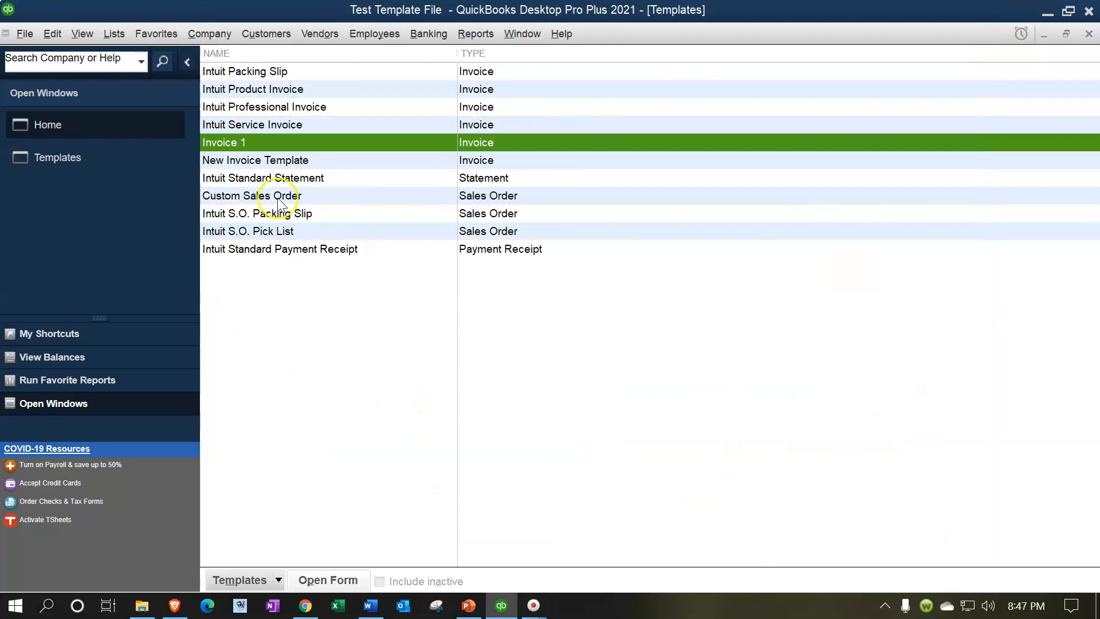
Step: Open a new invoice from the home page, hide its customer summary pane and apply the Invoice 1 template
{"action": "left_click", "coordinate": [58, 123]}
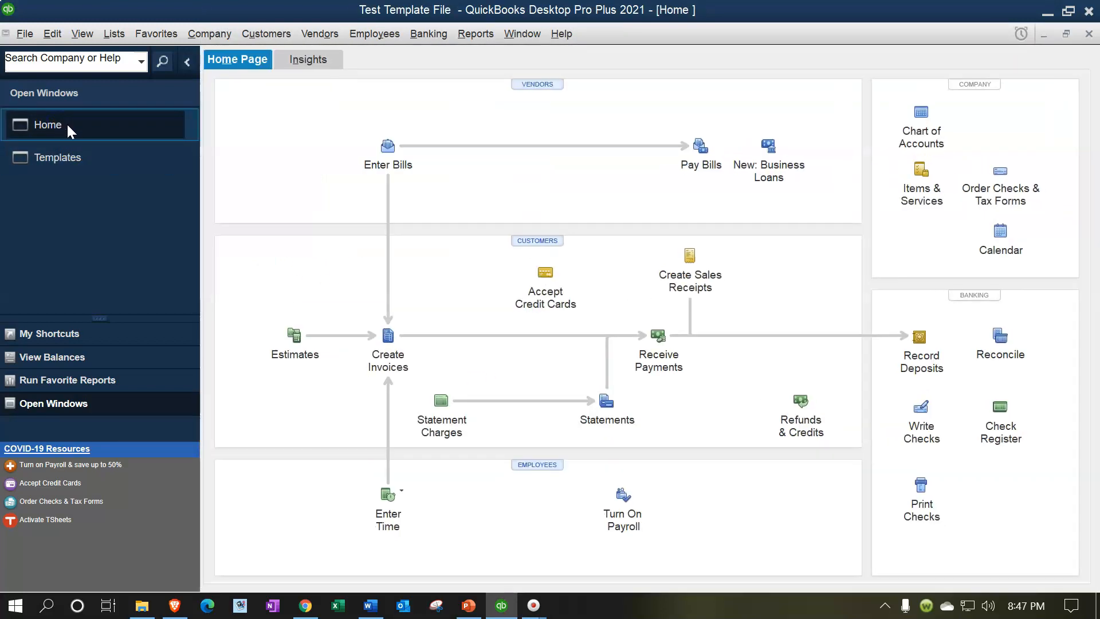
{"action": "left_click", "coordinate": [389, 347]}
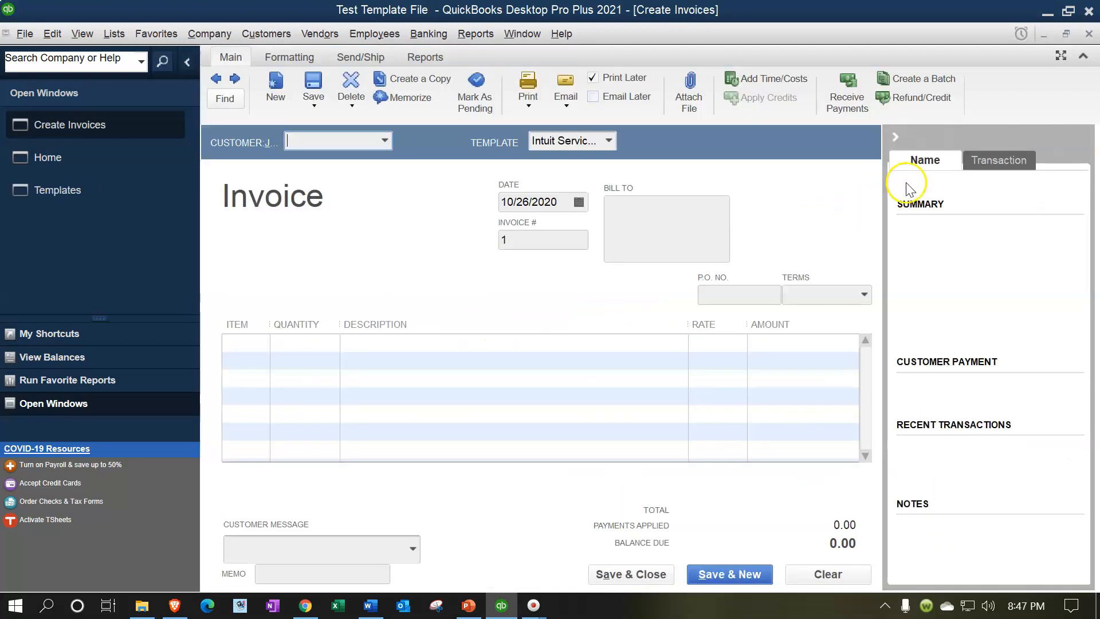
{"action": "left_click", "coordinate": [894, 137]}
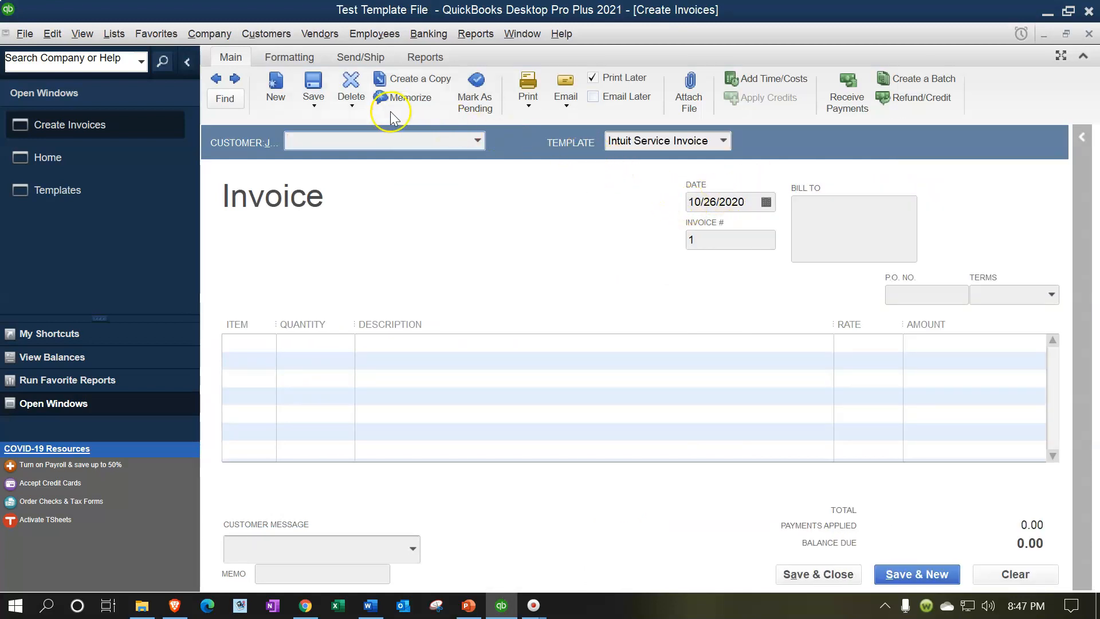
{"action": "left_click", "coordinate": [725, 142]}
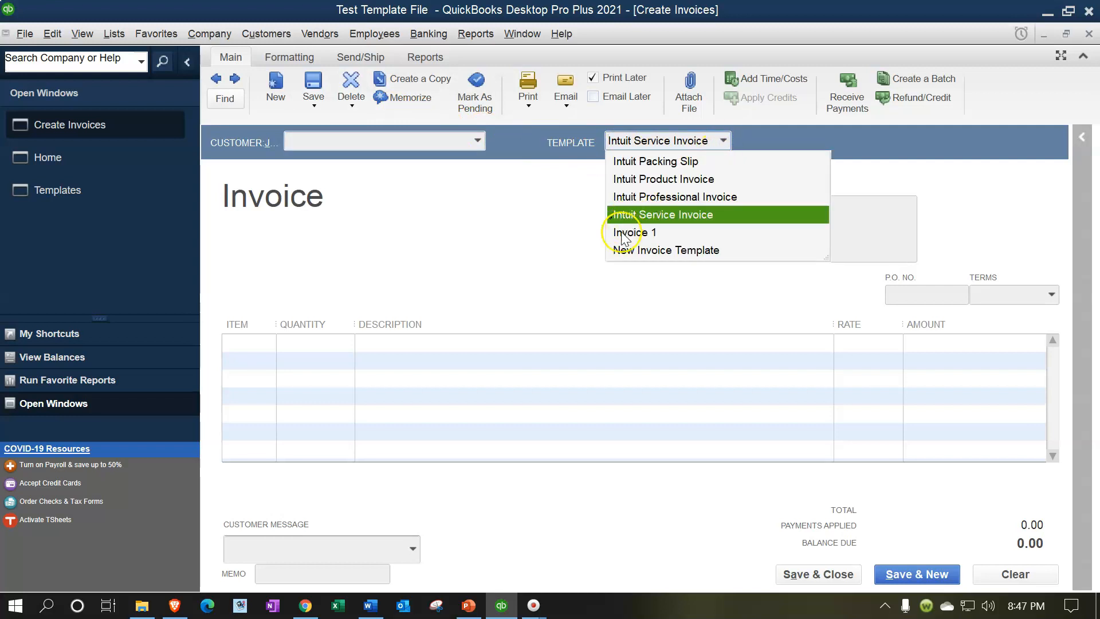
{"action": "left_click", "coordinate": [621, 232]}
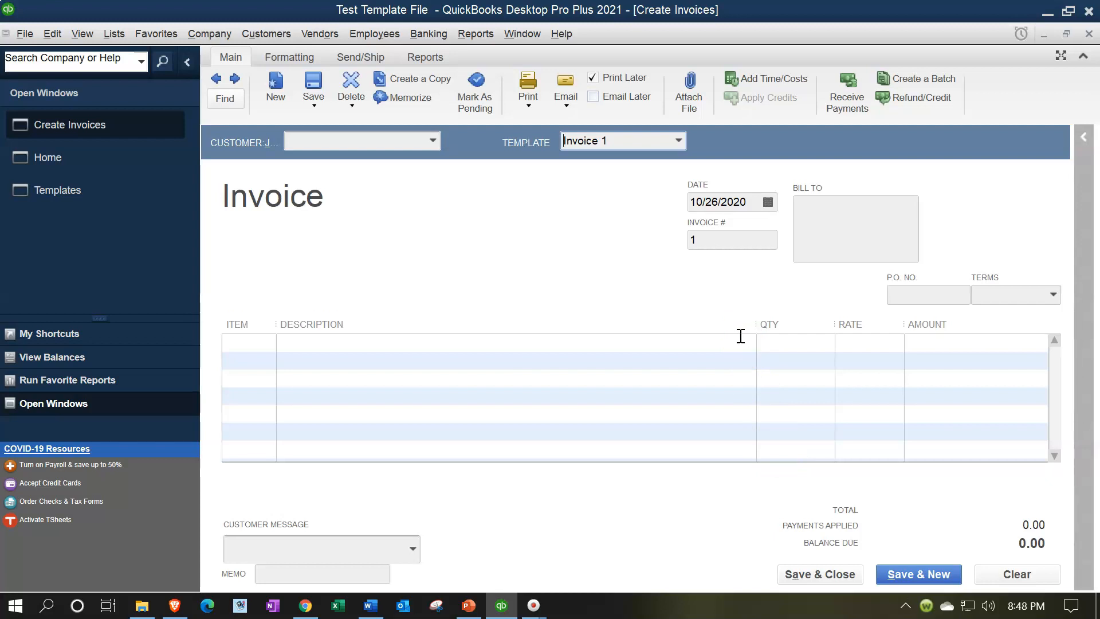
Step: Preview how the blank invoice prints with the Invoice 1 template, and close the preview
{"action": "left_click", "coordinate": [524, 99]}
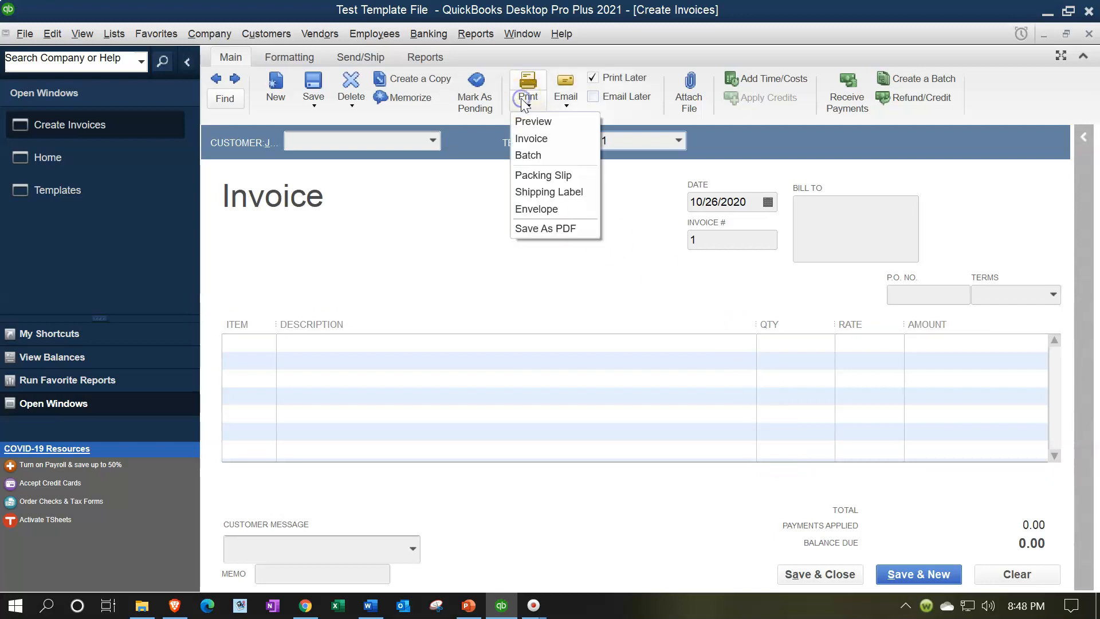
{"action": "left_click", "coordinate": [528, 118]}
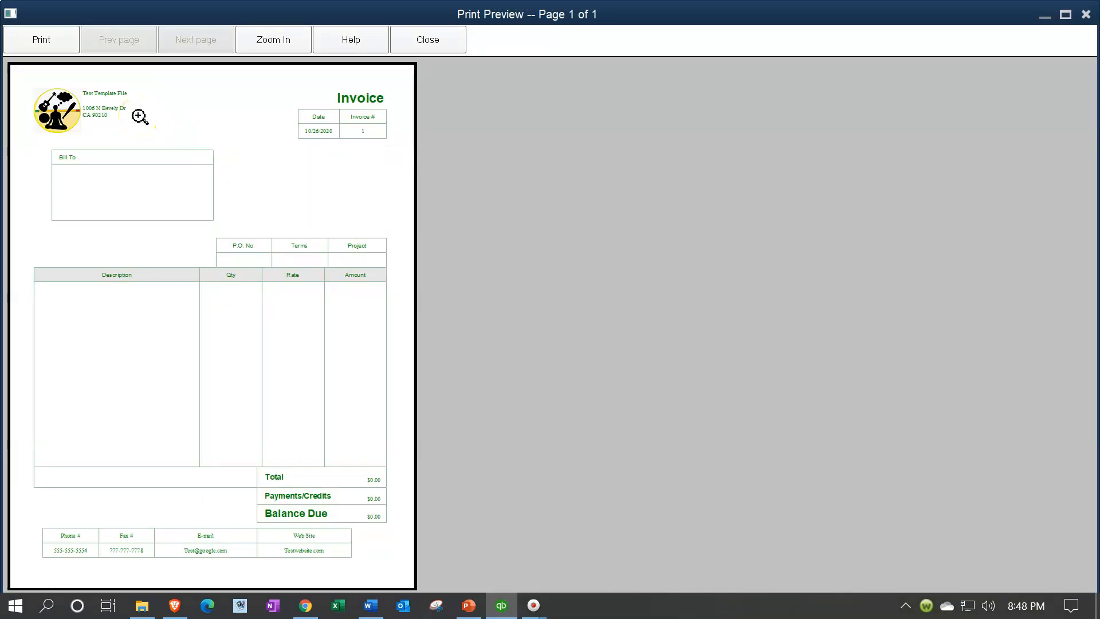
{"action": "left_click", "coordinate": [433, 41]}
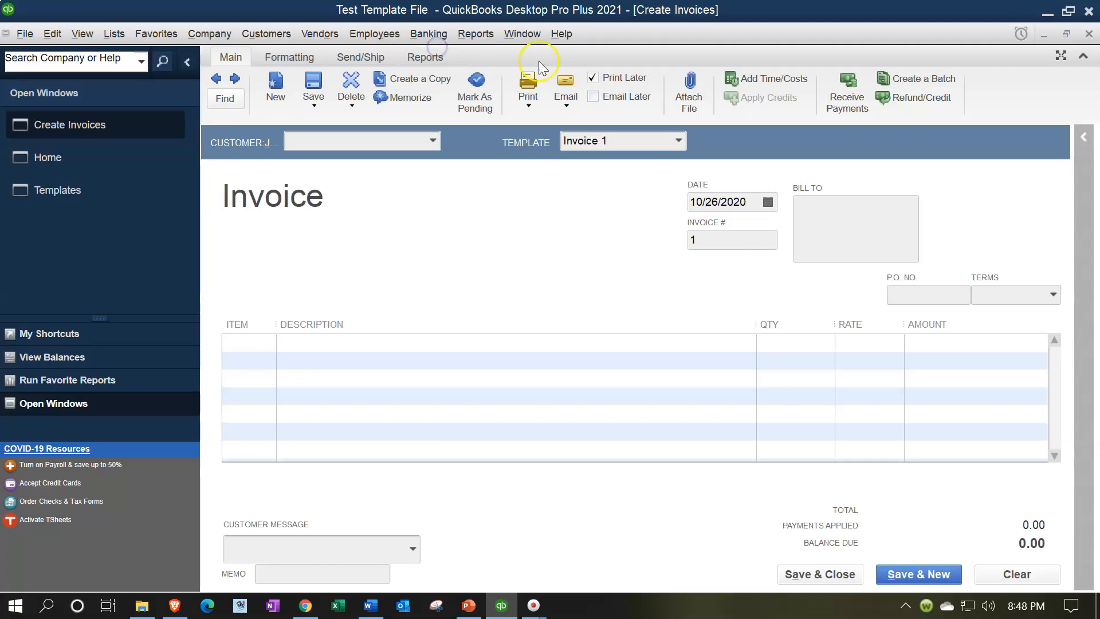
Step: Switch the invoice to the Intuit Product Invoice template and preview its printed layout for comparison
{"action": "left_click", "coordinate": [679, 141]}
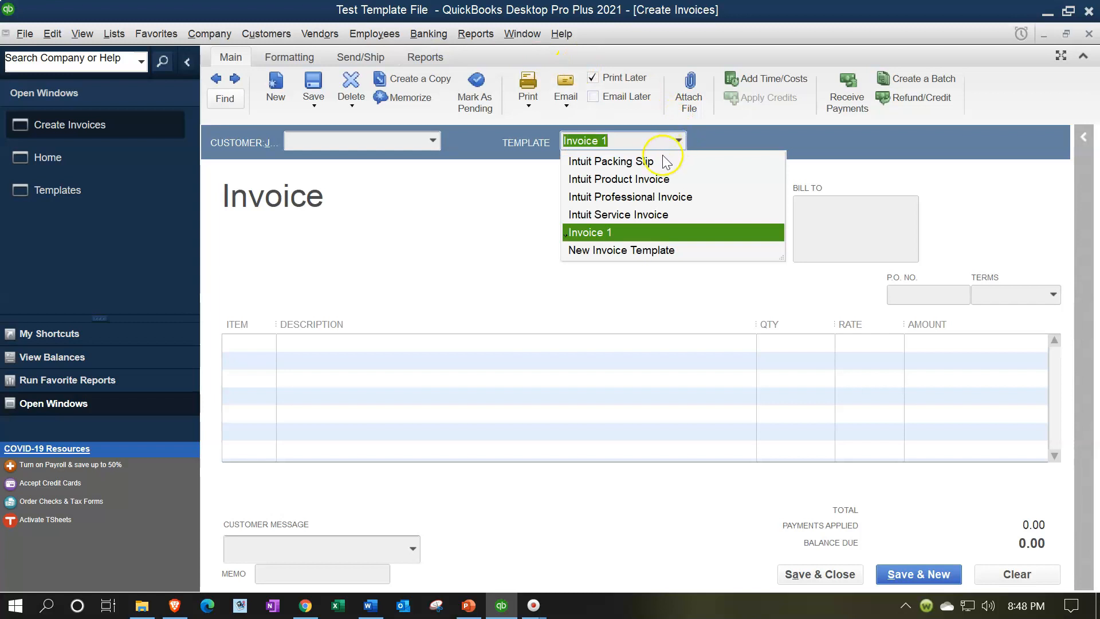
{"action": "left_click", "coordinate": [654, 184]}
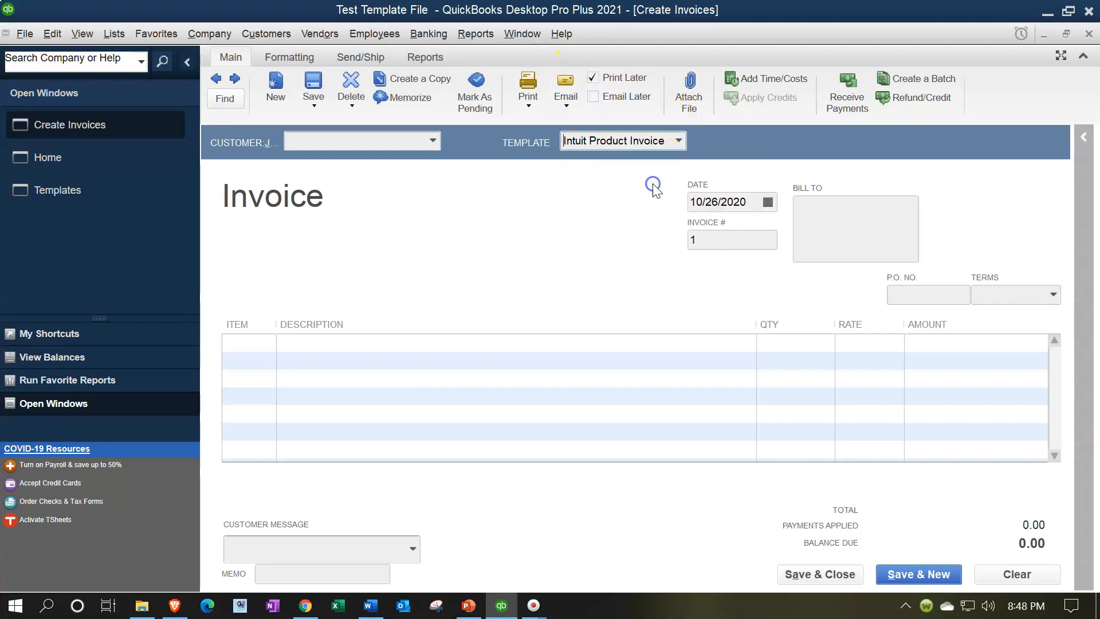
{"action": "left_click", "coordinate": [527, 108]}
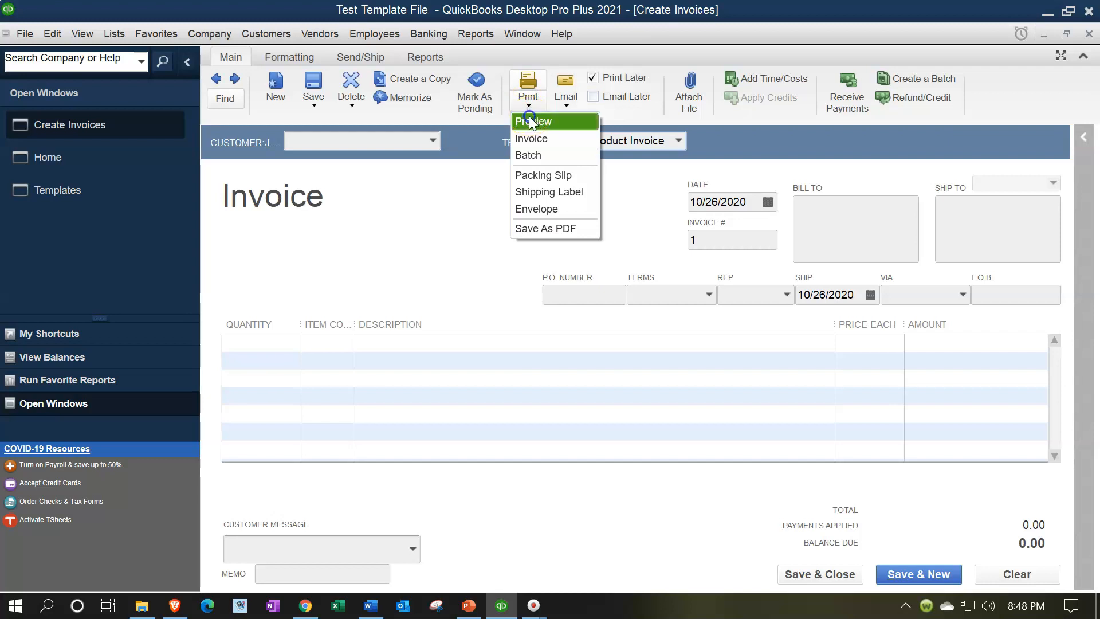
{"action": "left_click", "coordinate": [528, 117]}
{"action": "left_click", "coordinate": [639, 274]}
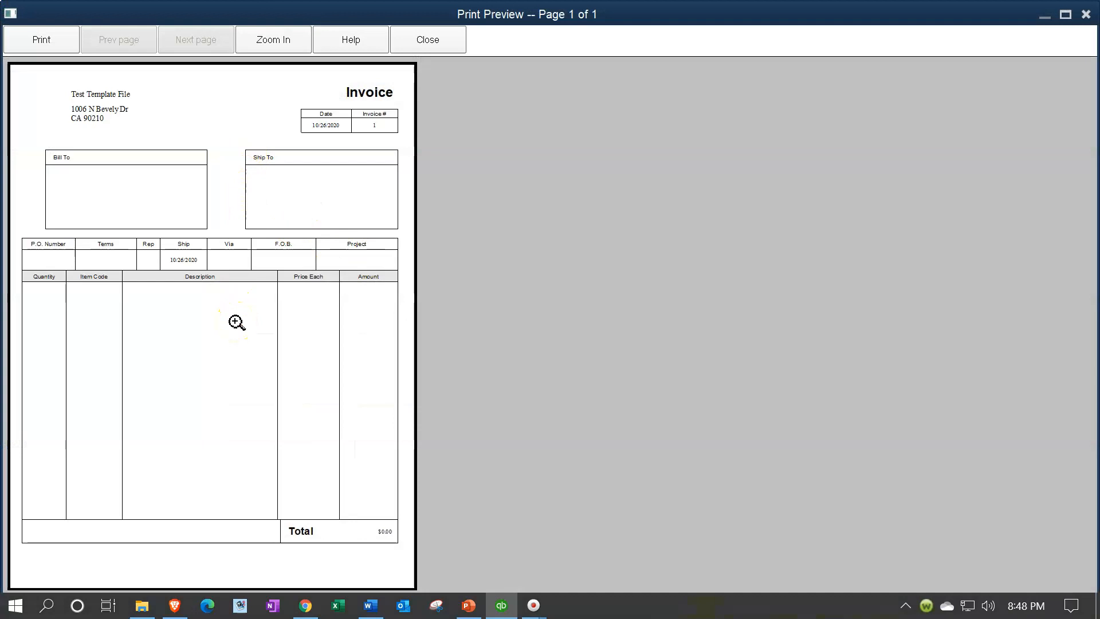
{"action": "left_click", "coordinate": [430, 46]}
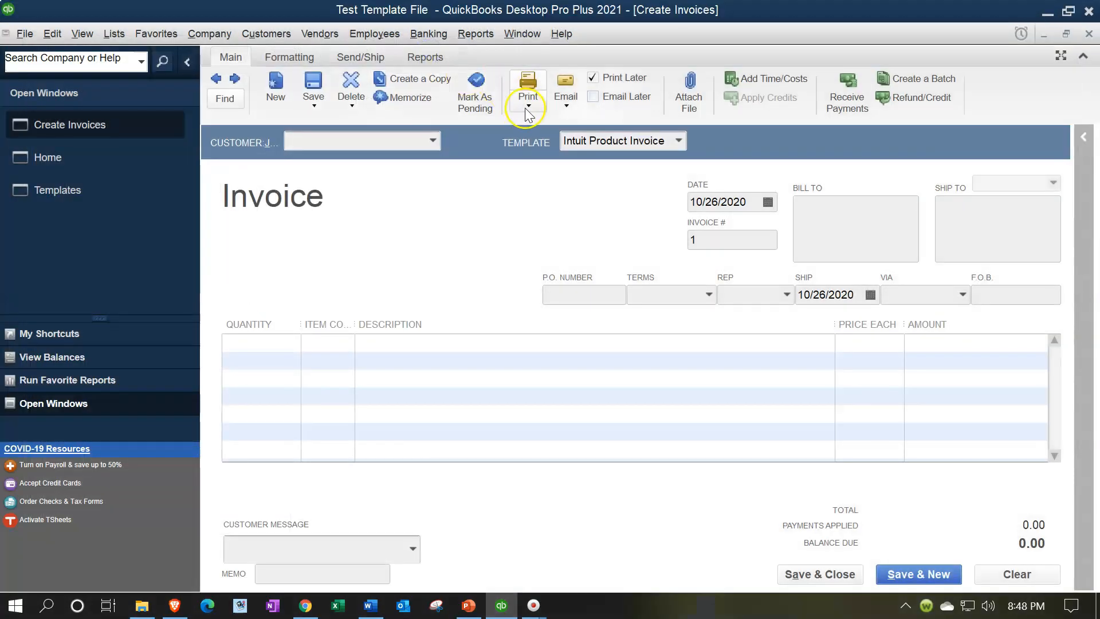
Step: Switch the invoice's template back to Invoice 1
{"action": "left_click", "coordinate": [528, 104]}
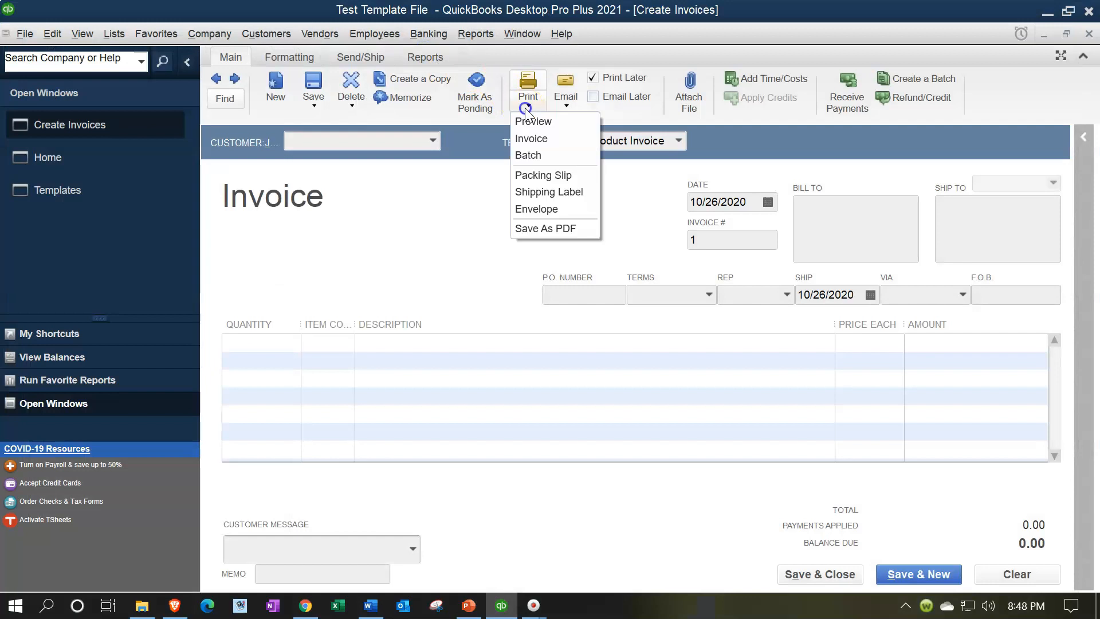
{"action": "left_click", "coordinate": [419, 262]}
{"action": "left_click", "coordinate": [682, 143]}
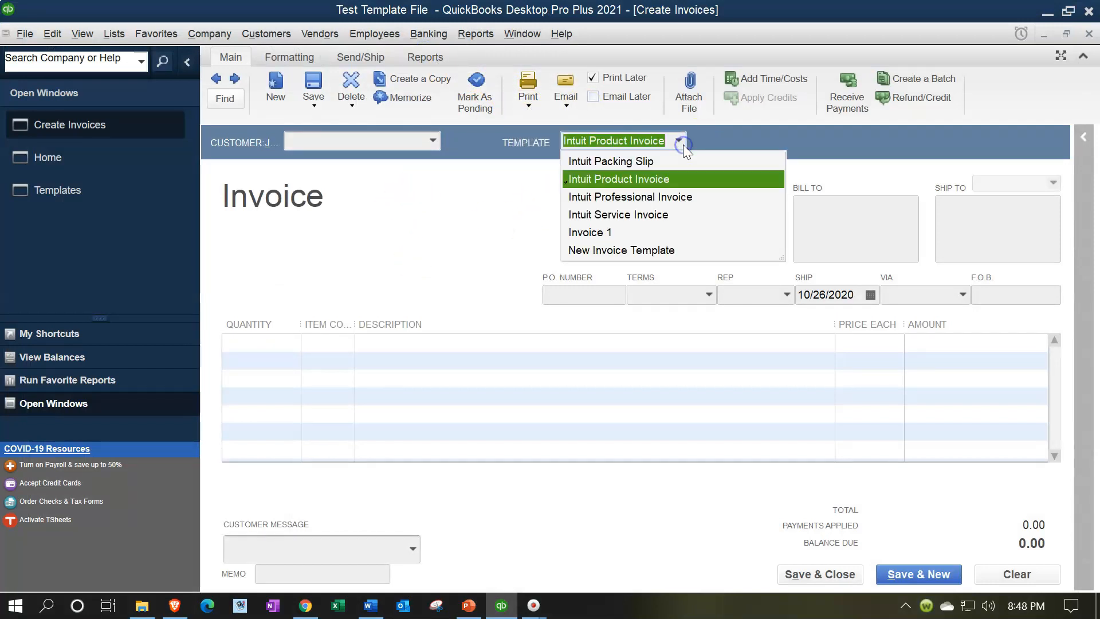
{"action": "left_click", "coordinate": [609, 232]}
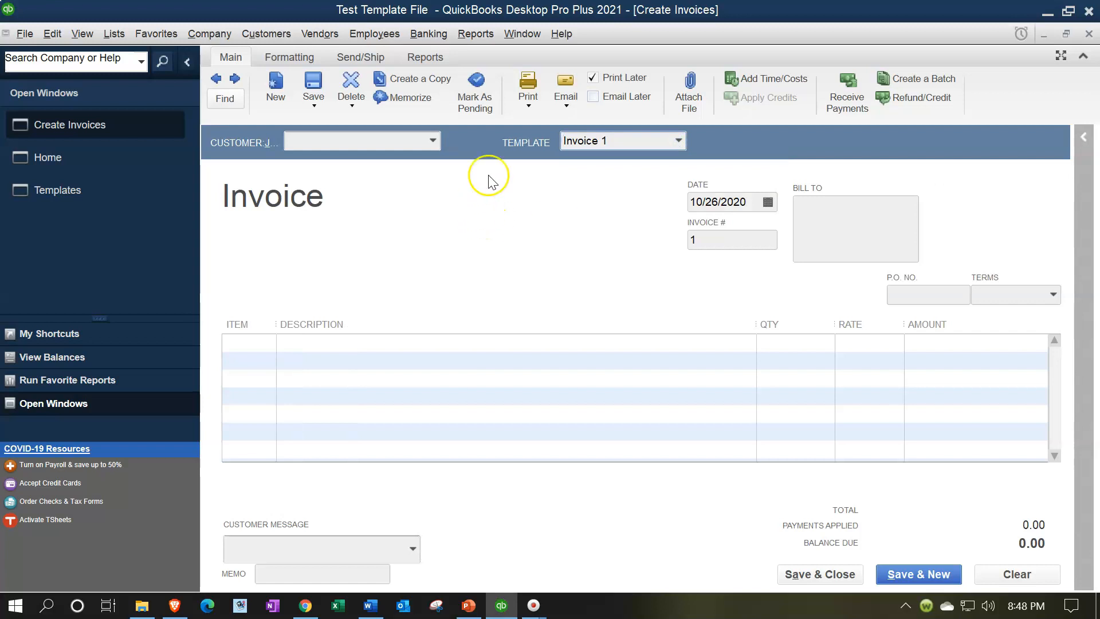
Step: Preview the Invoice 1 print layout once more, and close the preview and the invoice form
{"action": "left_click", "coordinate": [528, 103]}
{"action": "left_click", "coordinate": [535, 124]}
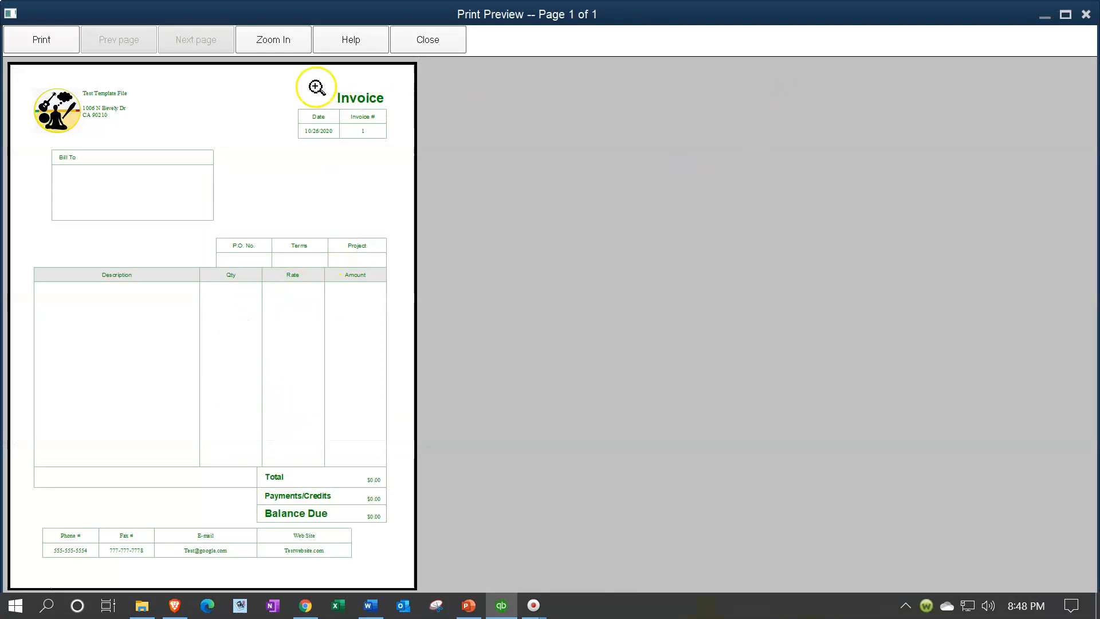
{"action": "left_click", "coordinate": [434, 44]}
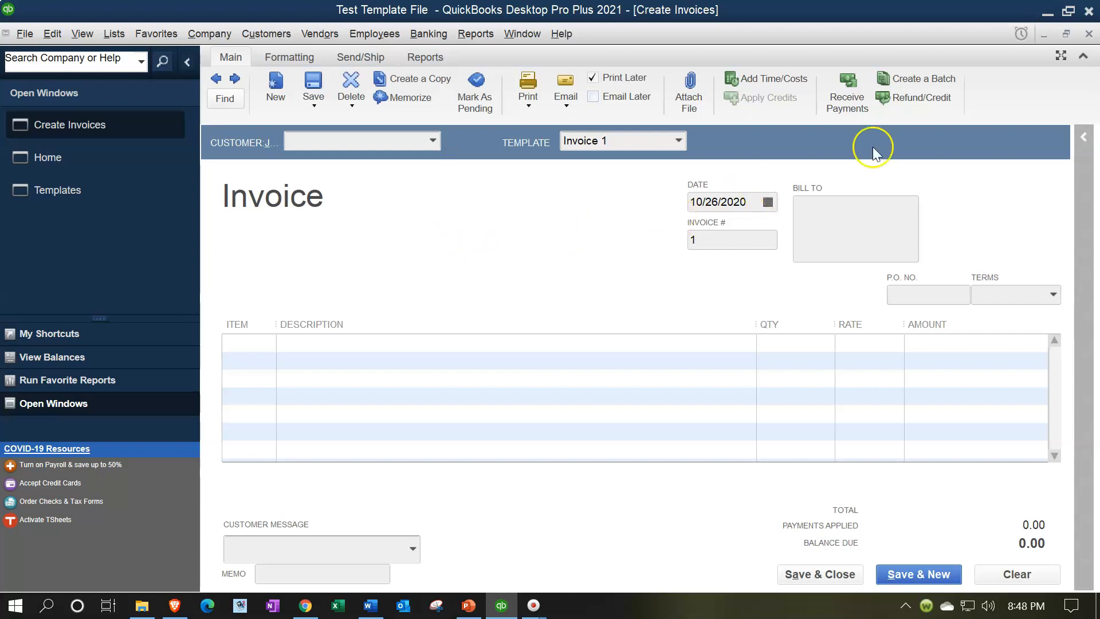
{"action": "left_click", "coordinate": [1091, 32]}
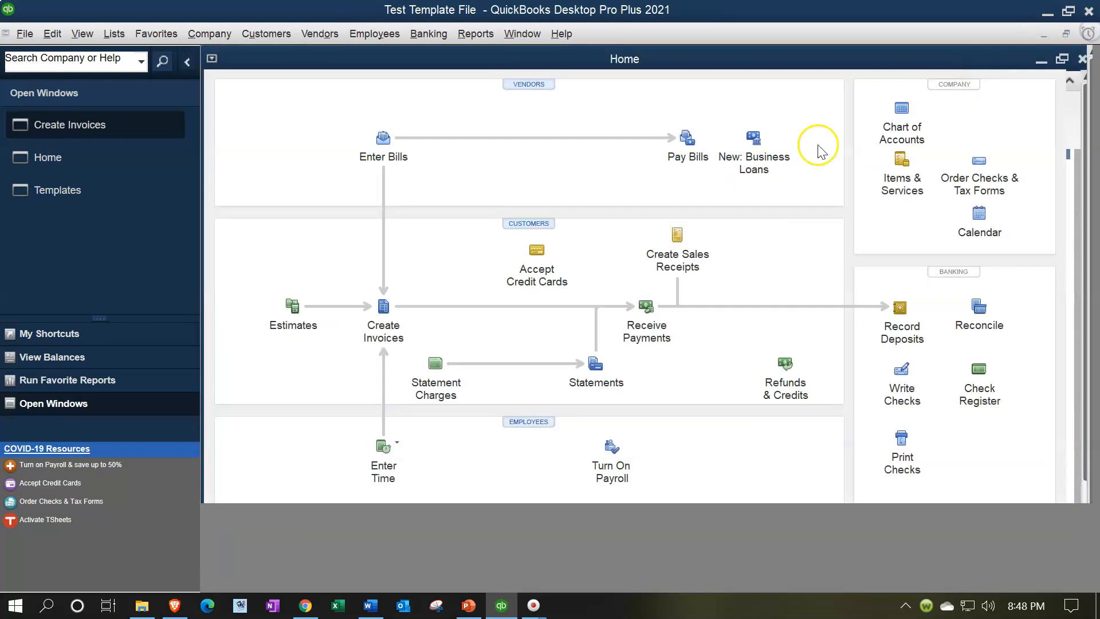